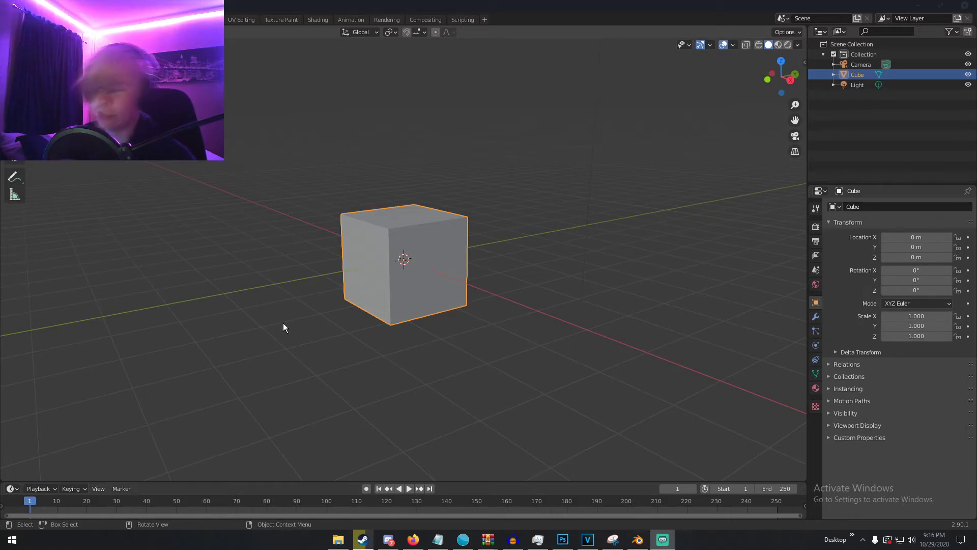
- Switch to the Minecraft Assets site in Firefox, close the image preview, and browse from 1.14 to assets/minecraft/textures/block
left_click(413, 539)
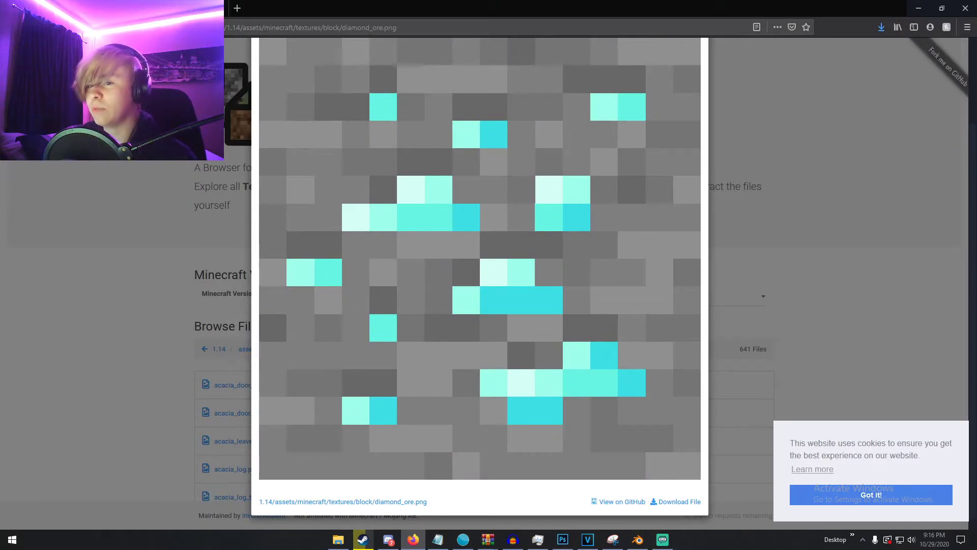
key("Escape")
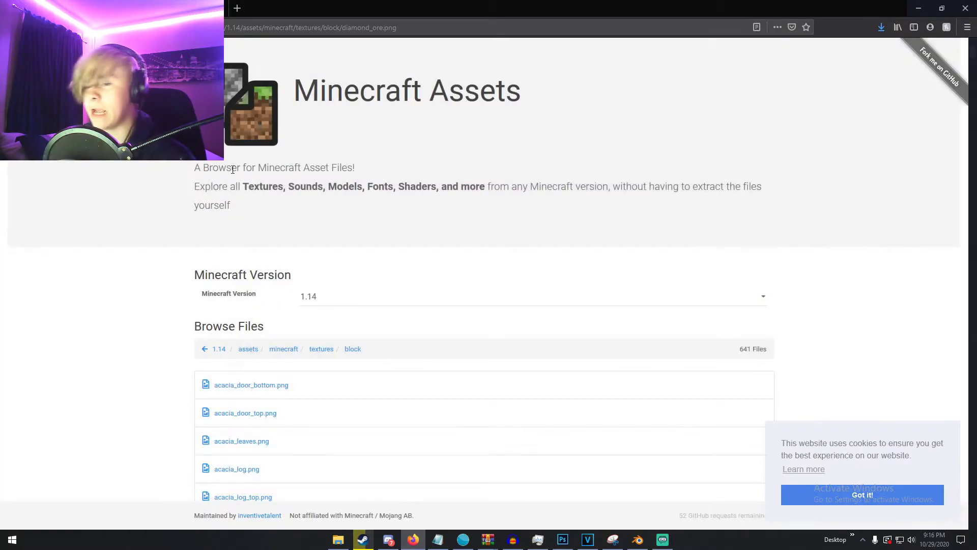
left_click(219, 349)
scroll(275, 331, "down", 1)
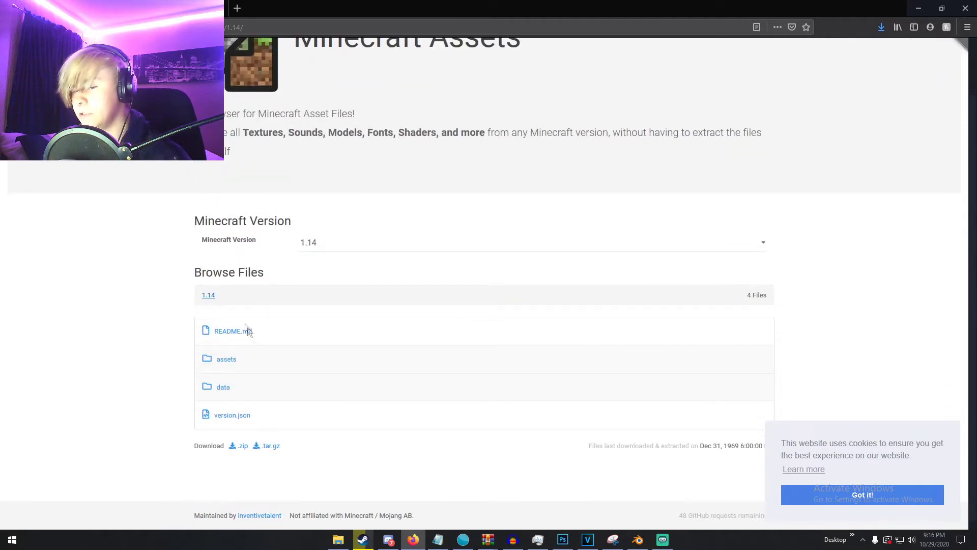
left_click(233, 361)
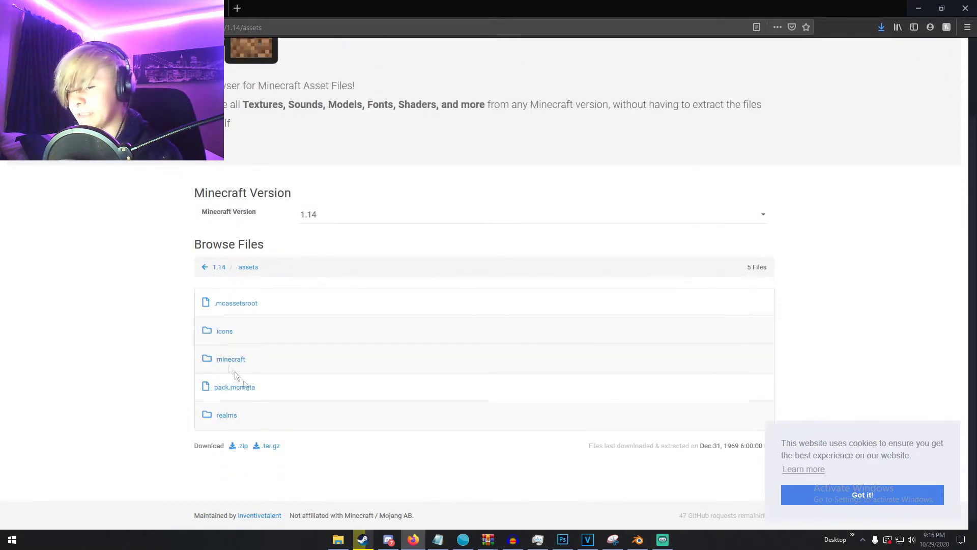
left_click(225, 359)
scroll(270, 374, "down", 5)
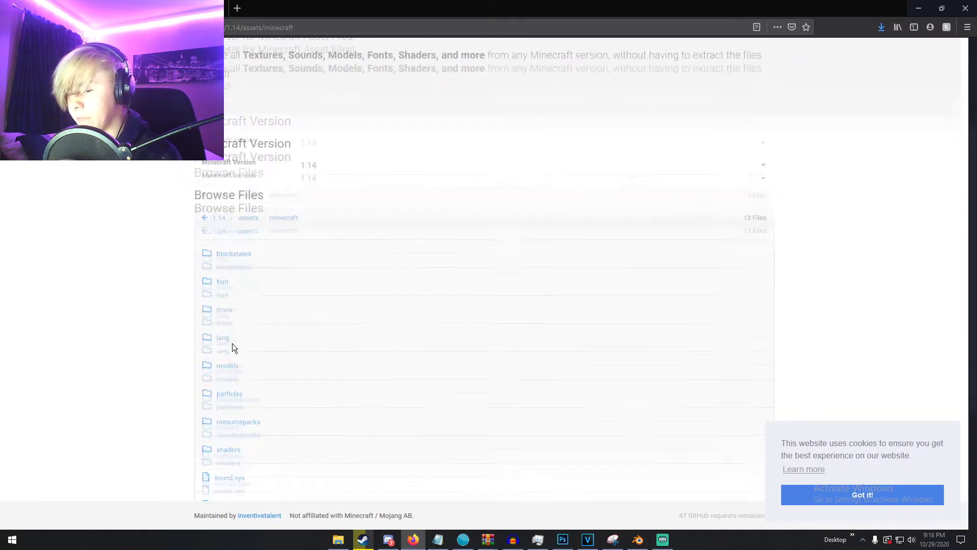
left_click(230, 460)
scroll(299, 388, "down", 2)
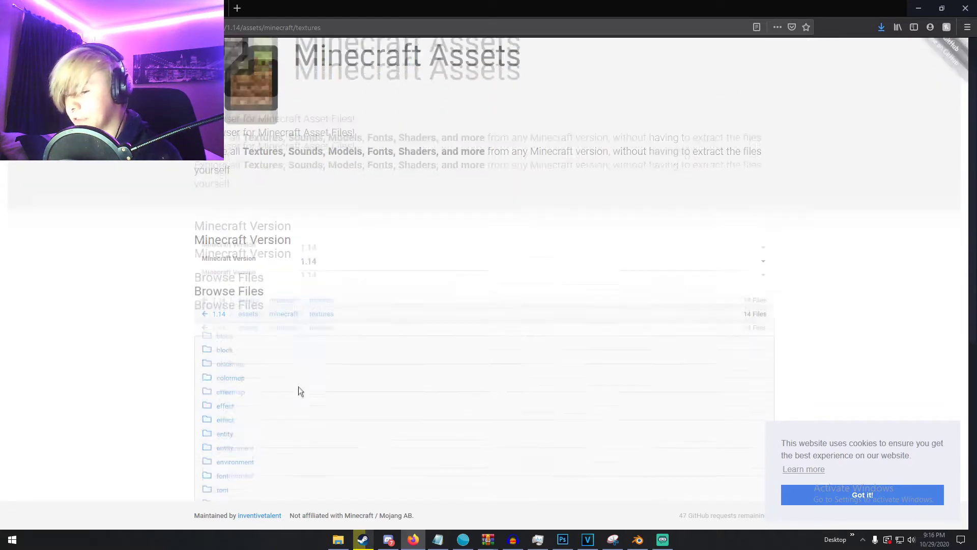
left_click(214, 279)
- Find diamond_ore.png in the block textures list and open its image preview
scroll(307, 354, "down", 10)
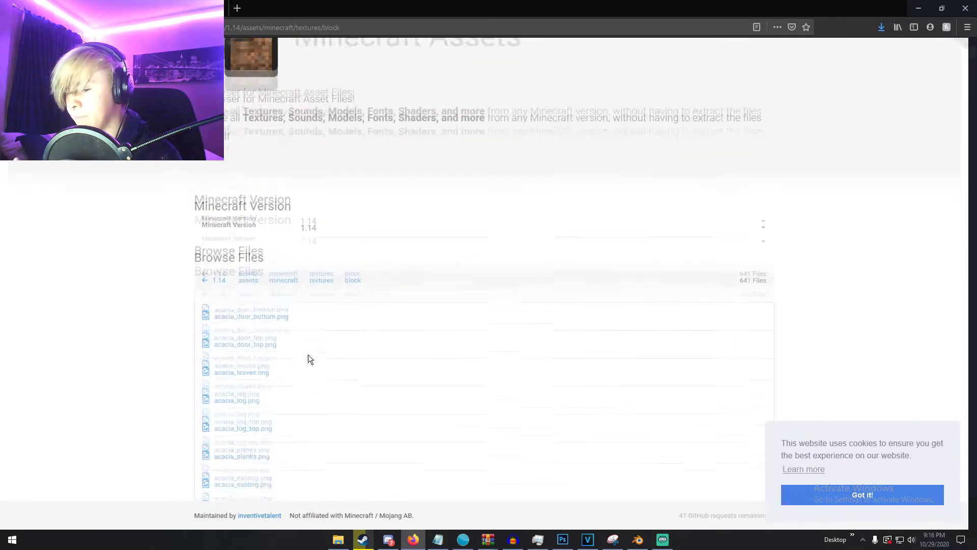
scroll(277, 331, "down", 20)
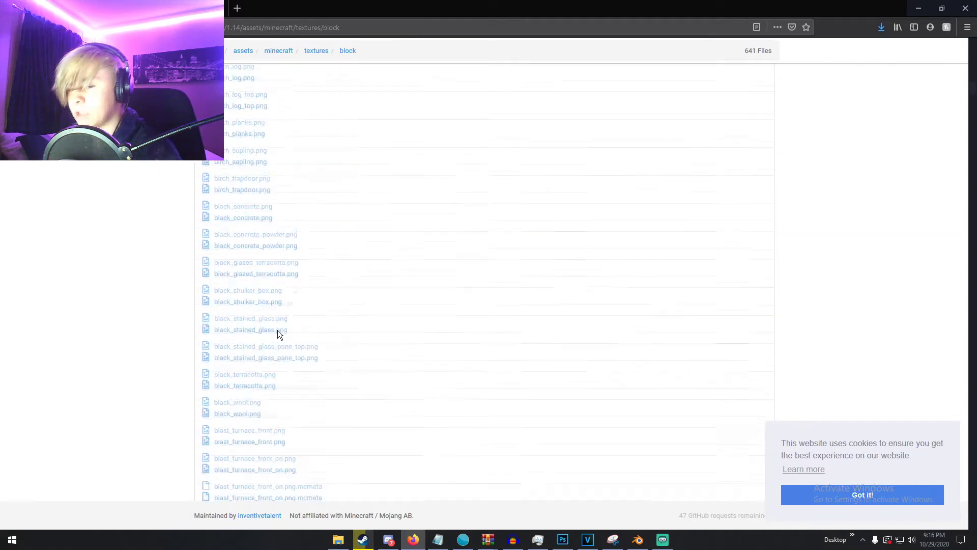
scroll(278, 334, "down", 15)
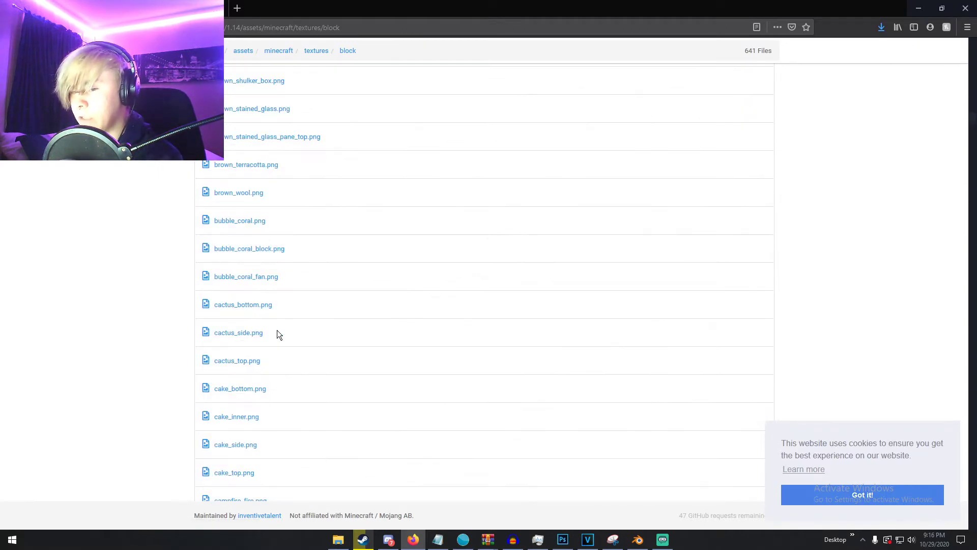
scroll(277, 333, "down", 15)
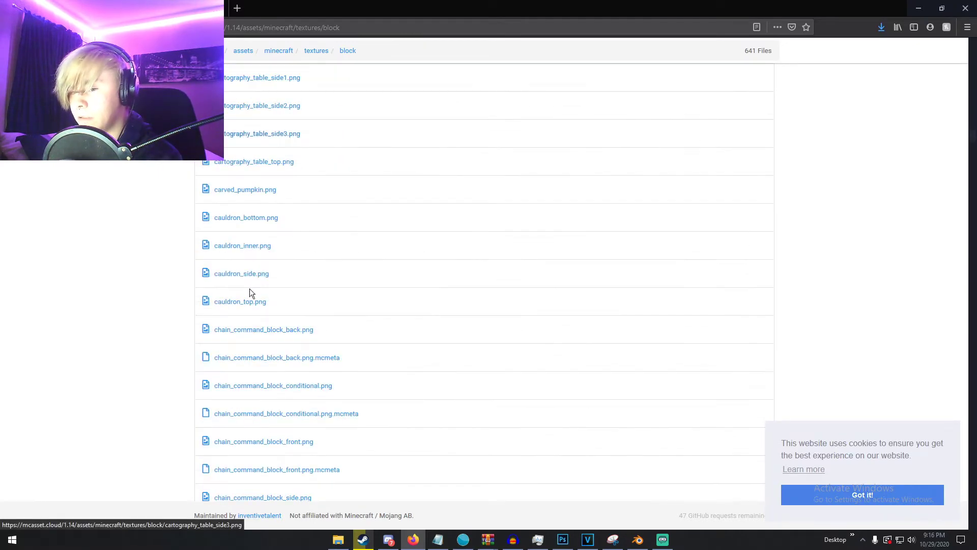
scroll(243, 273, "down", 15)
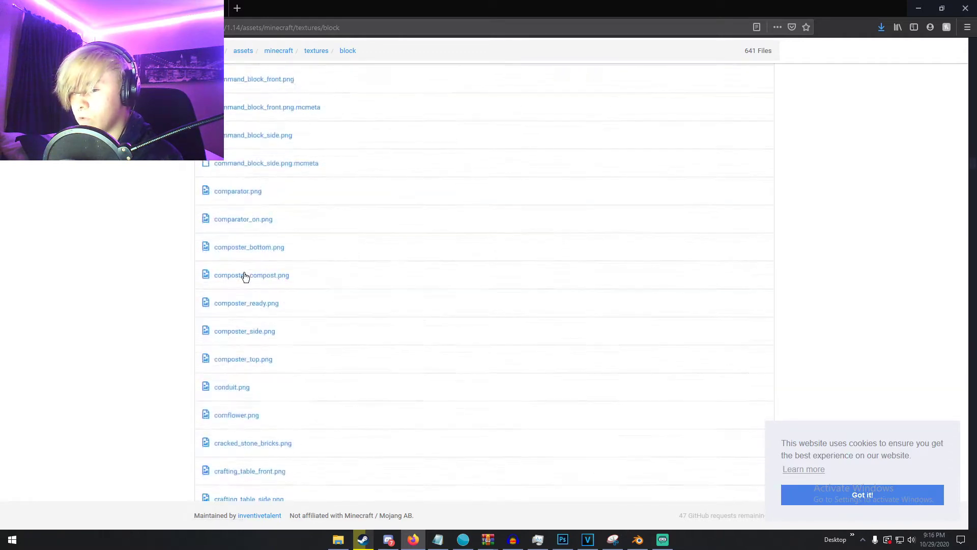
scroll(244, 273, "down", 5)
scroll(244, 277, "up", 4)
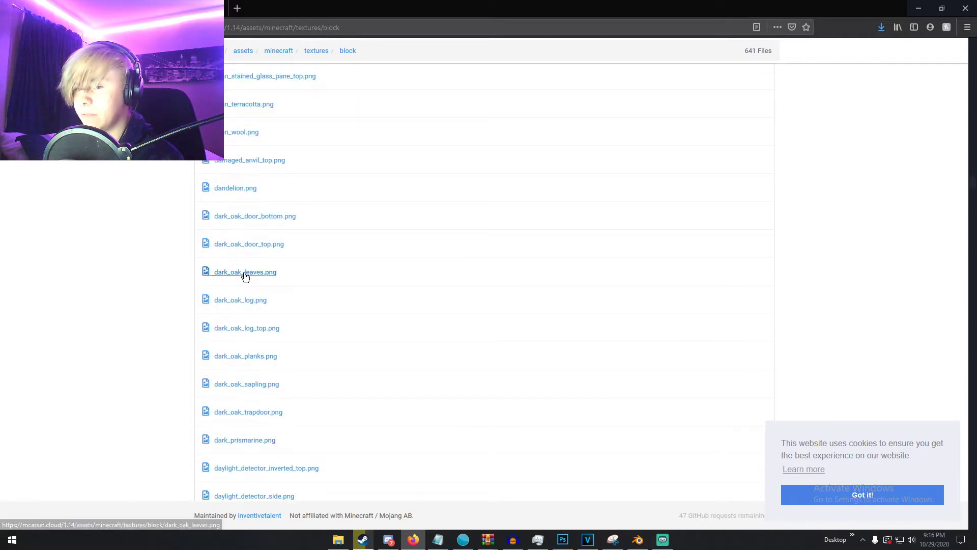
scroll(243, 300, "down", 8)
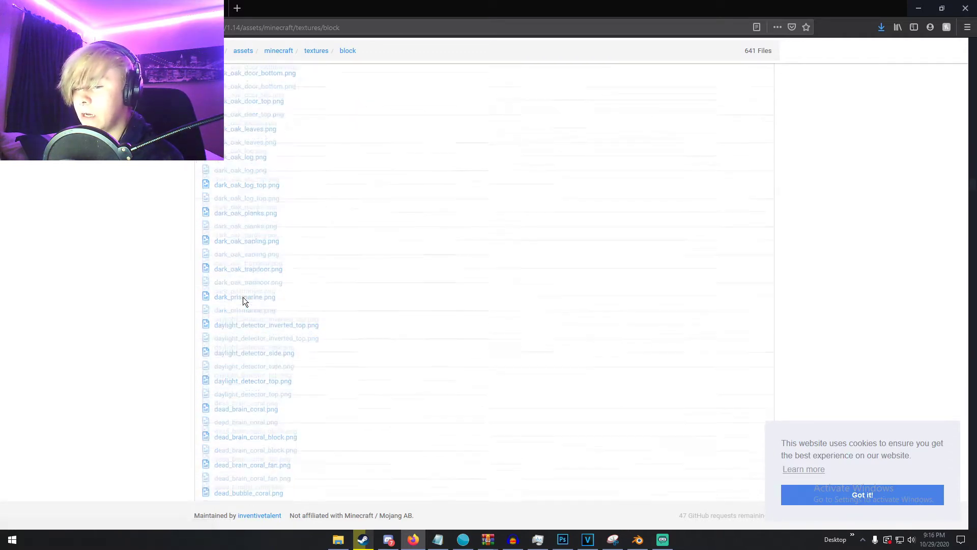
scroll(244, 302, "down", 7)
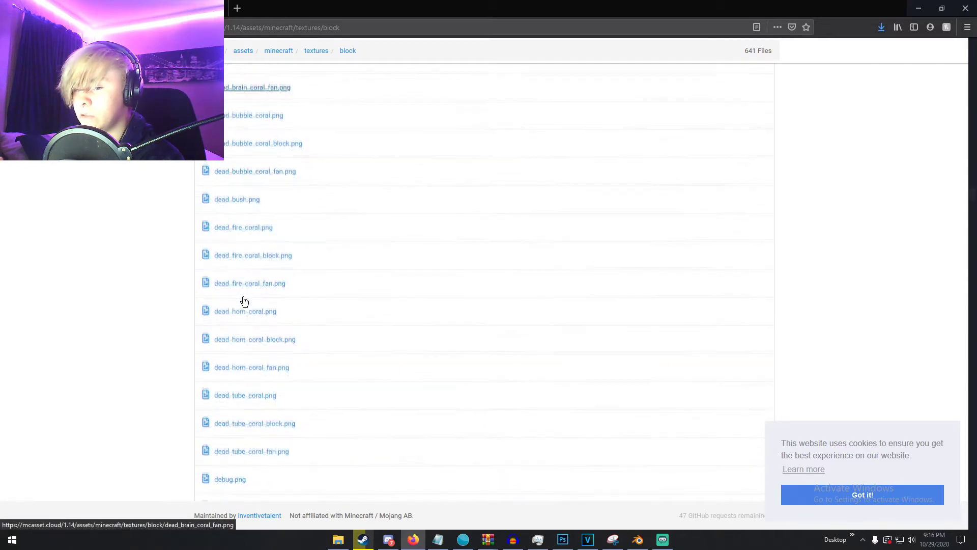
scroll(244, 302, "down", 10)
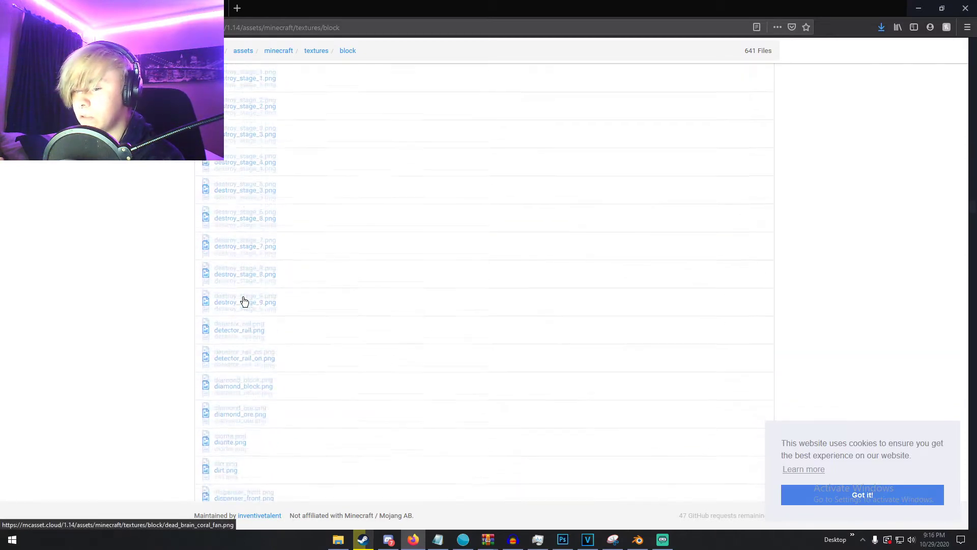
left_click(246, 222)
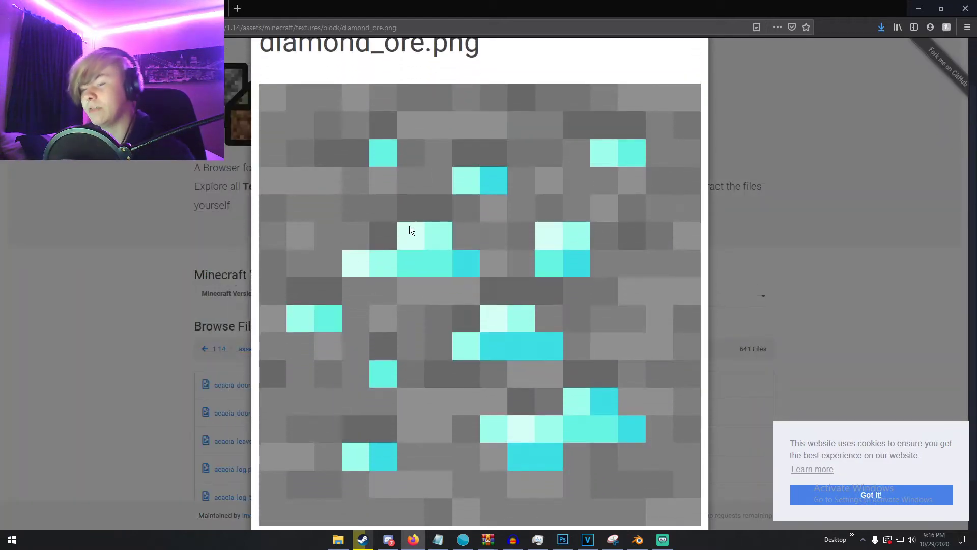
right_click(410, 227)
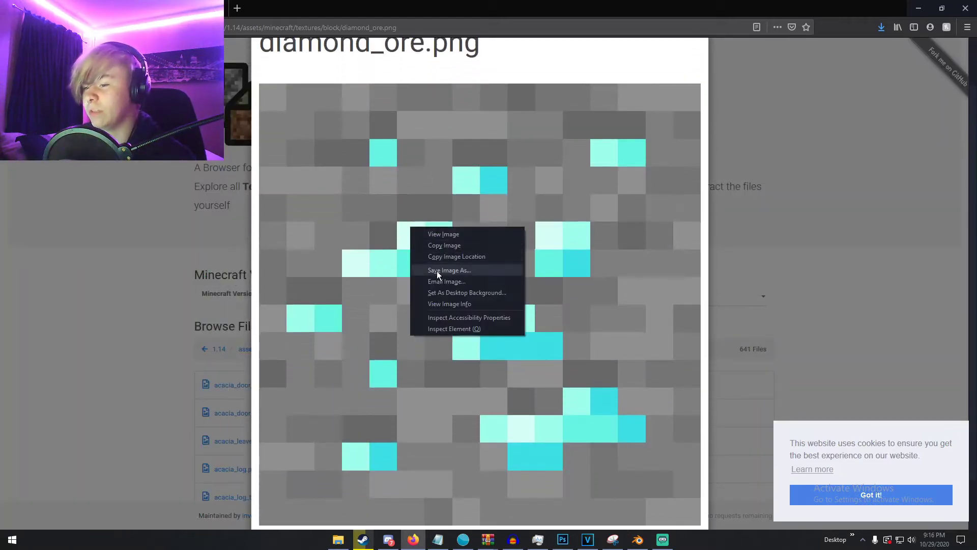
left_click(506, 79)
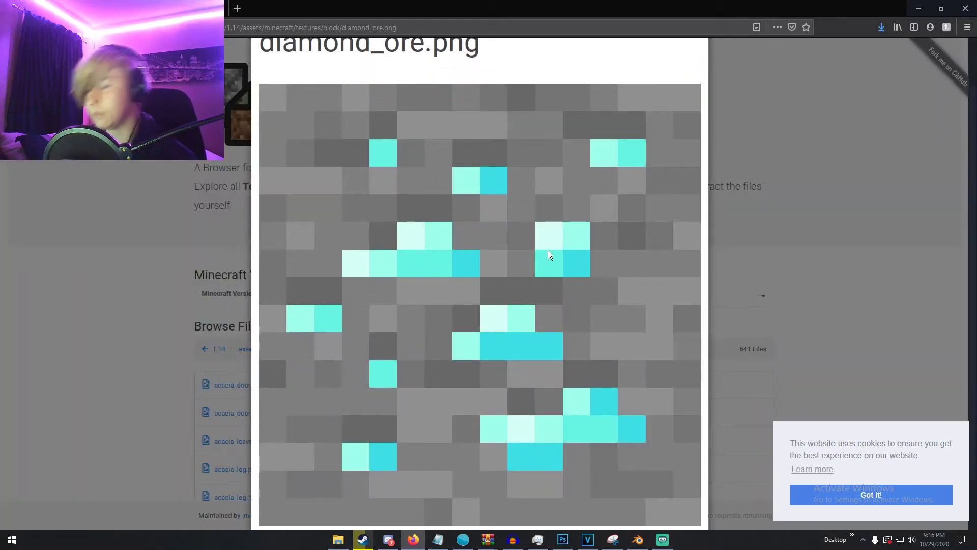
scroll(548, 249, "down", 2)
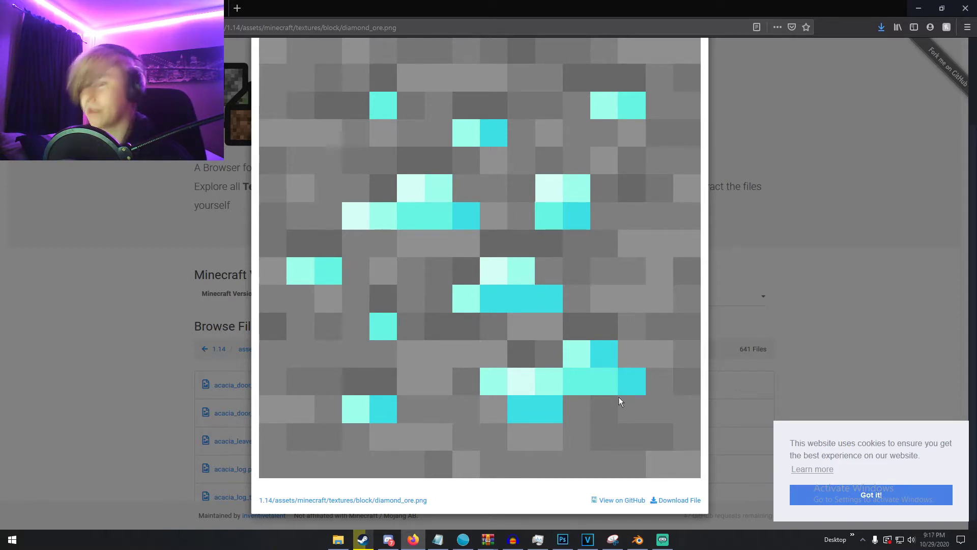
- Switch to Blender and UV-map all faces of the default cube with Cube Projection, then return to Object Mode
left_click(638, 539)
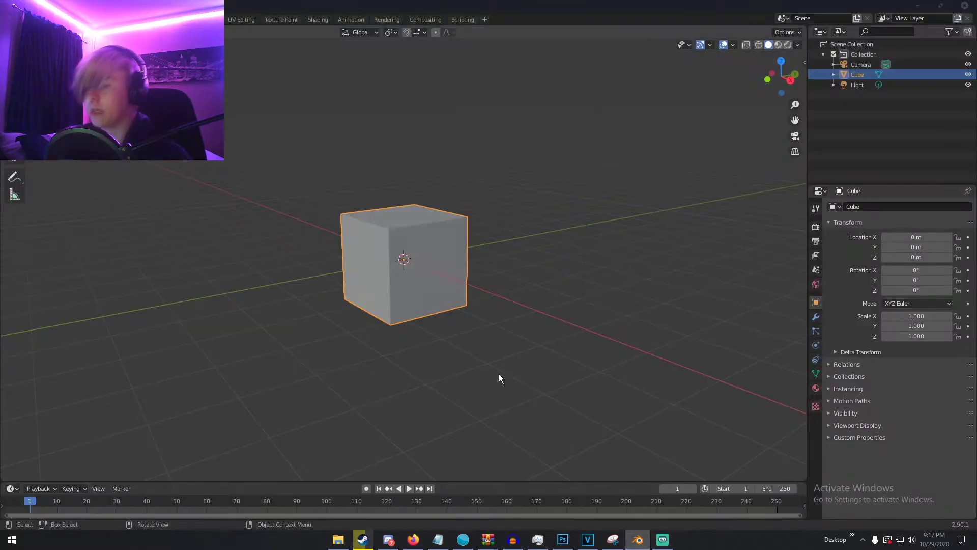
middle_click_drag(508, 382, 536, 386)
key("Tab")
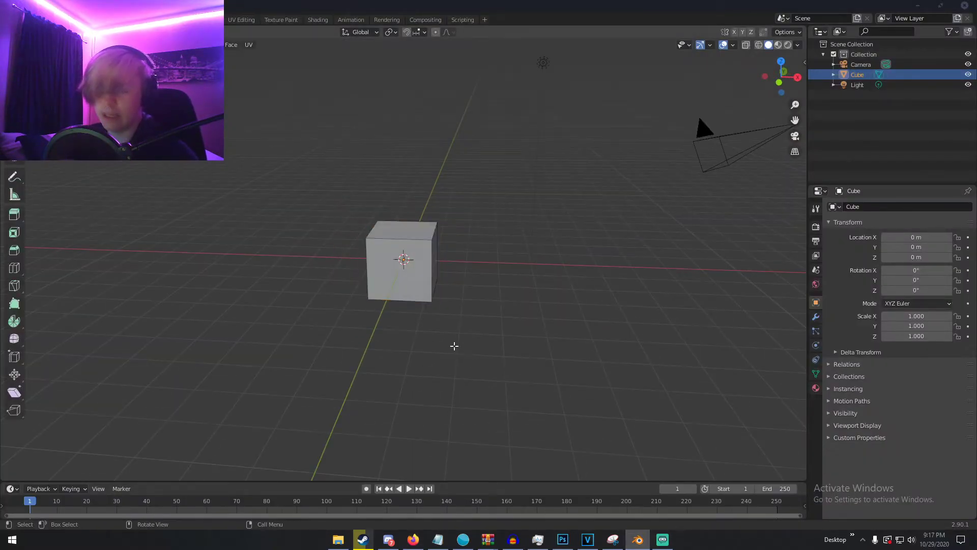
key("a")
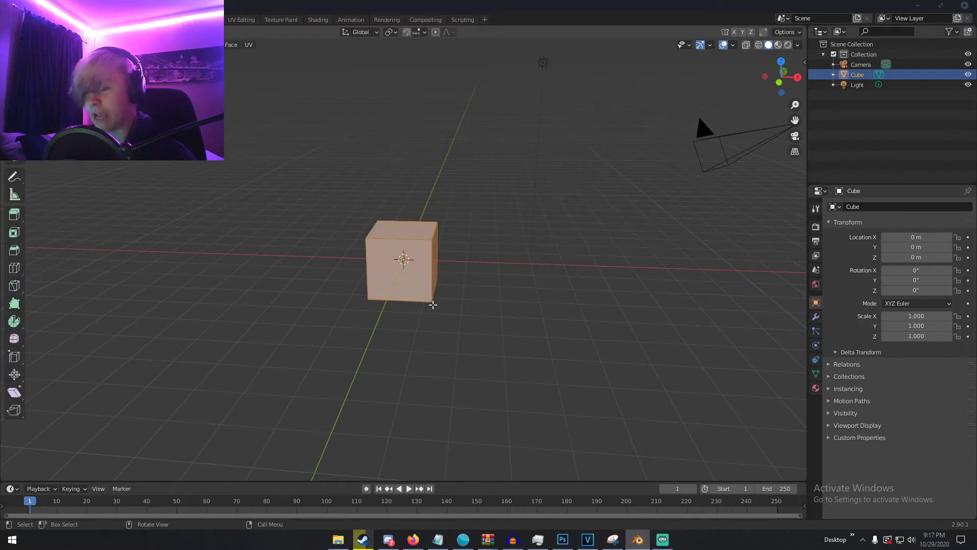
middle_click_drag(430, 304, 404, 301)
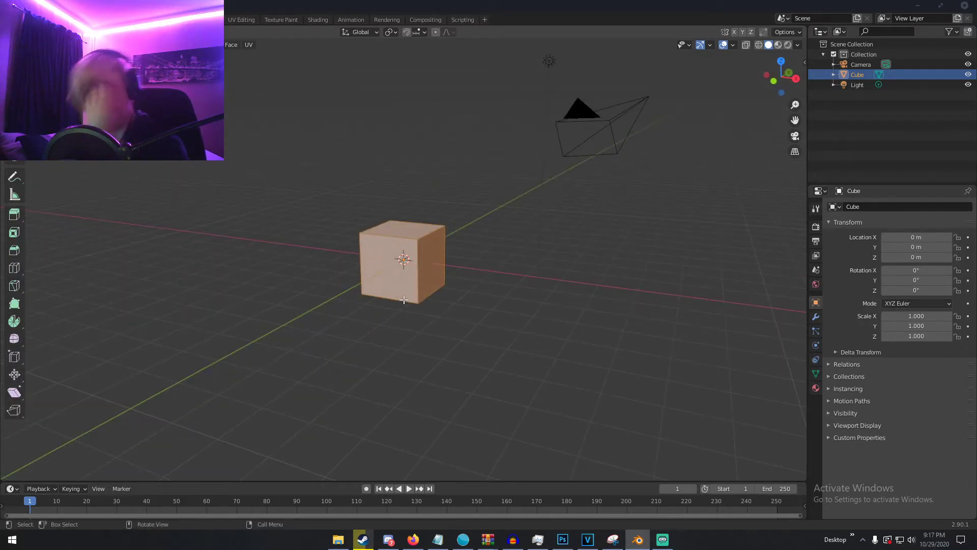
key("u")
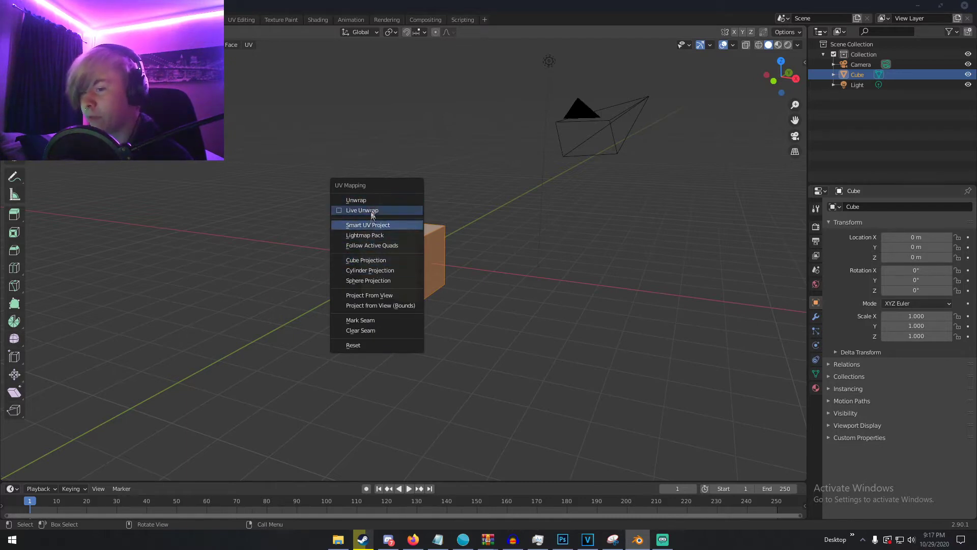
left_click(379, 260)
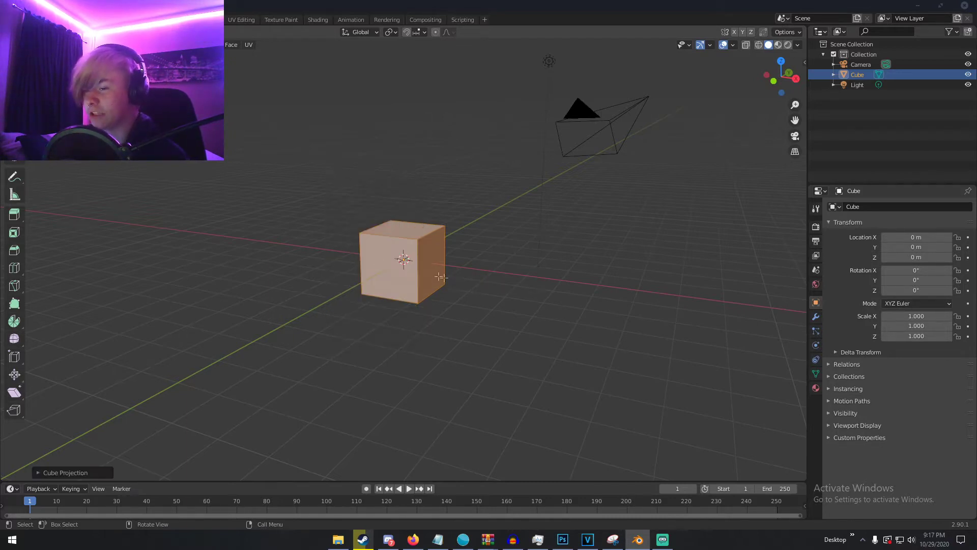
middle_click_drag(447, 278, 400, 302)
scroll(398, 303, "up", 4)
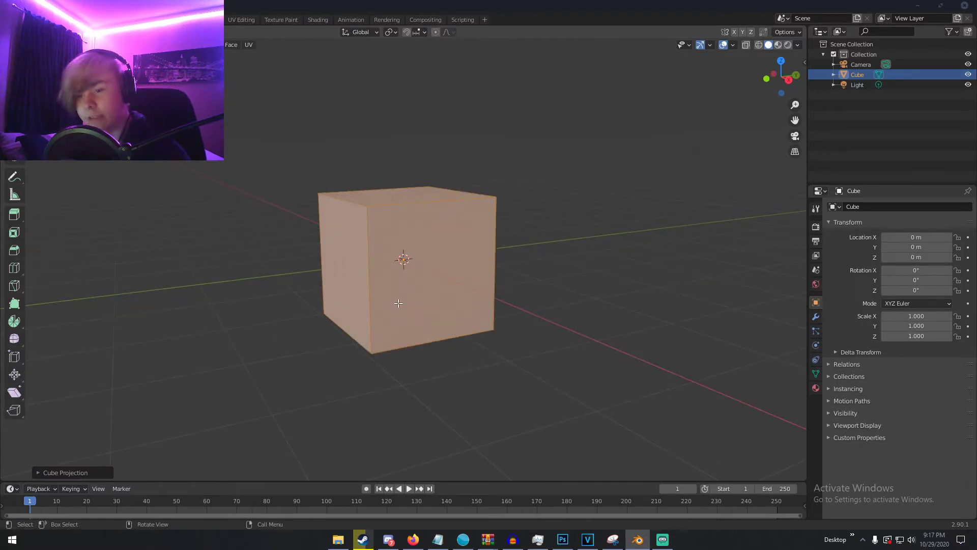
key("Tab")
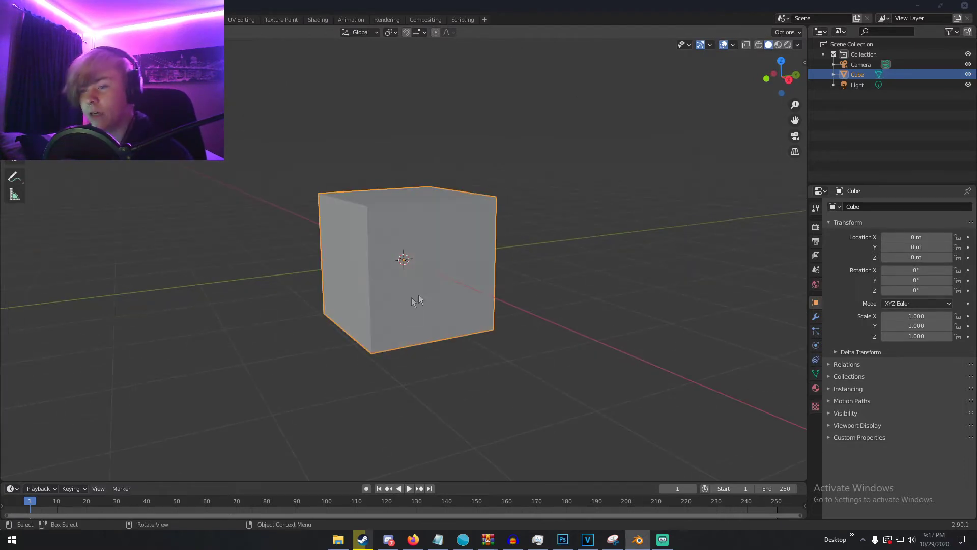
- Go to the Shading workspace and replace the cube's existing material with a new one
left_click(316, 19)
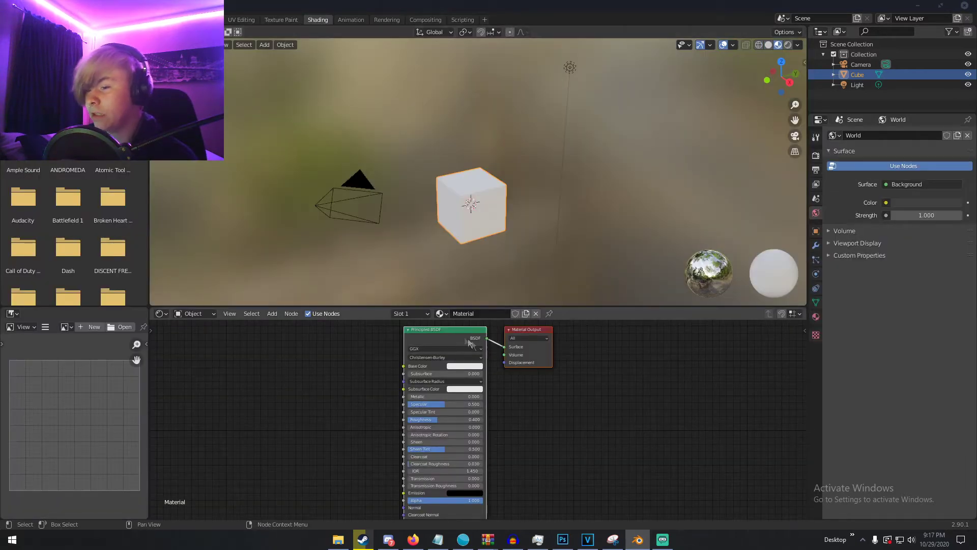
middle_click_drag(464, 340, 512, 361)
scroll(512, 360, "down", 2)
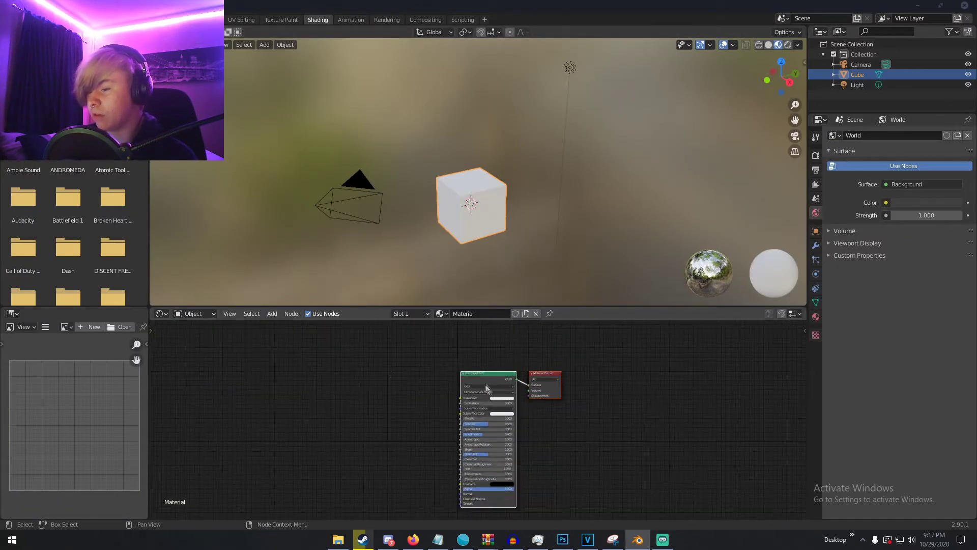
left_click(536, 313)
left_click(495, 312)
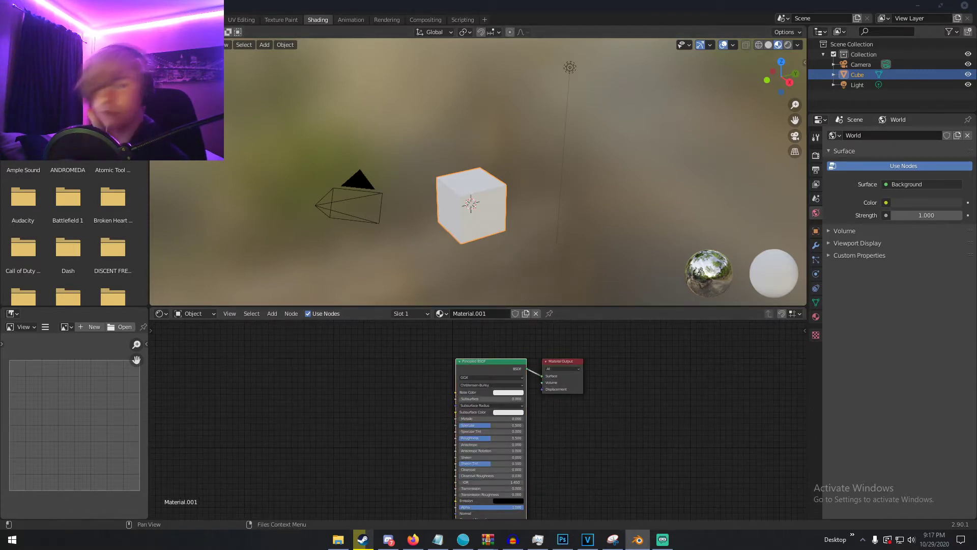
- Open the add-on preferences, search the add-ons for "node", and close the preferences
right_click(61, 164)
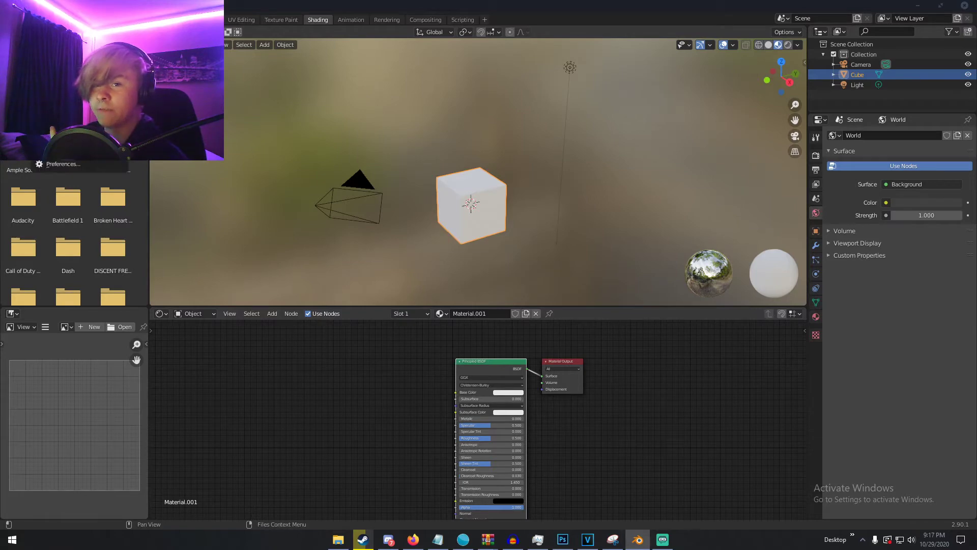
left_click(80, 165)
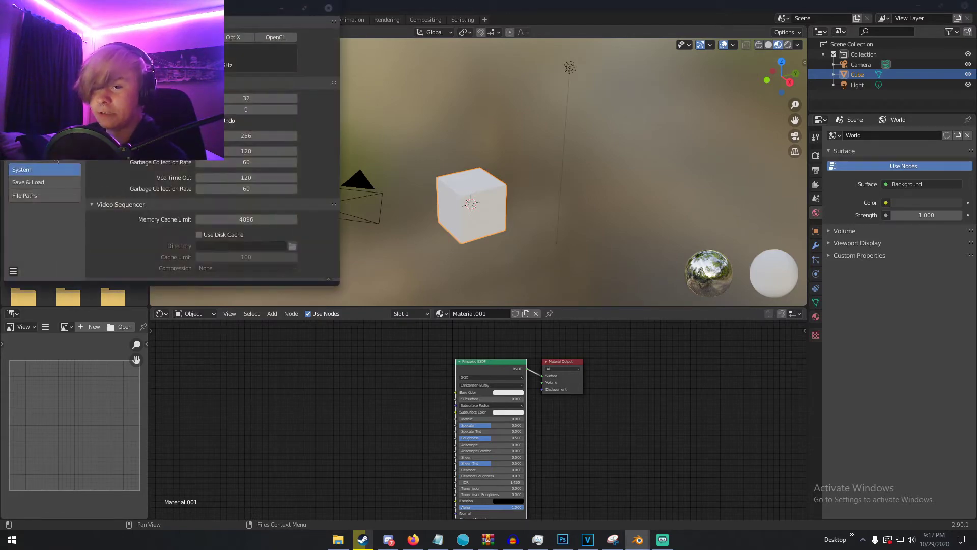
left_click(45, 107)
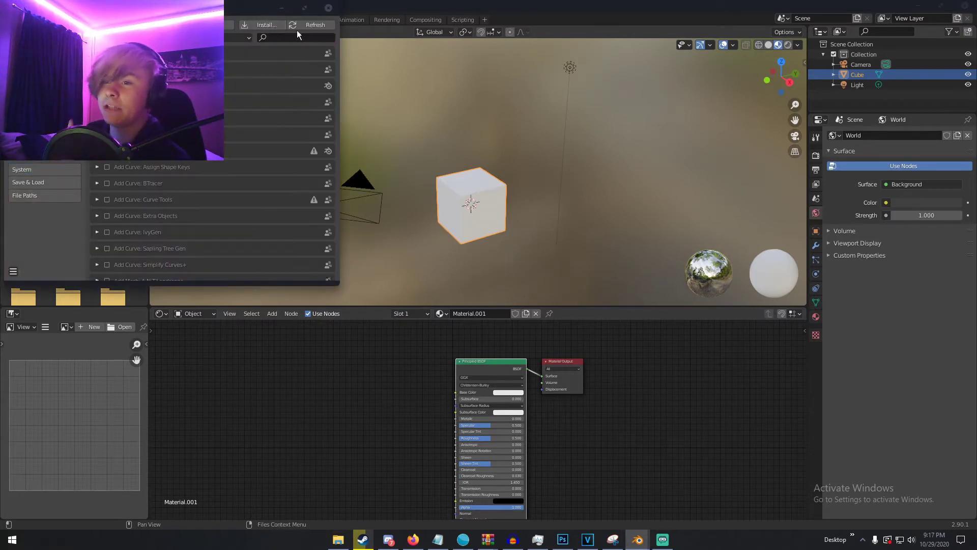
left_click(293, 39)
type("node")
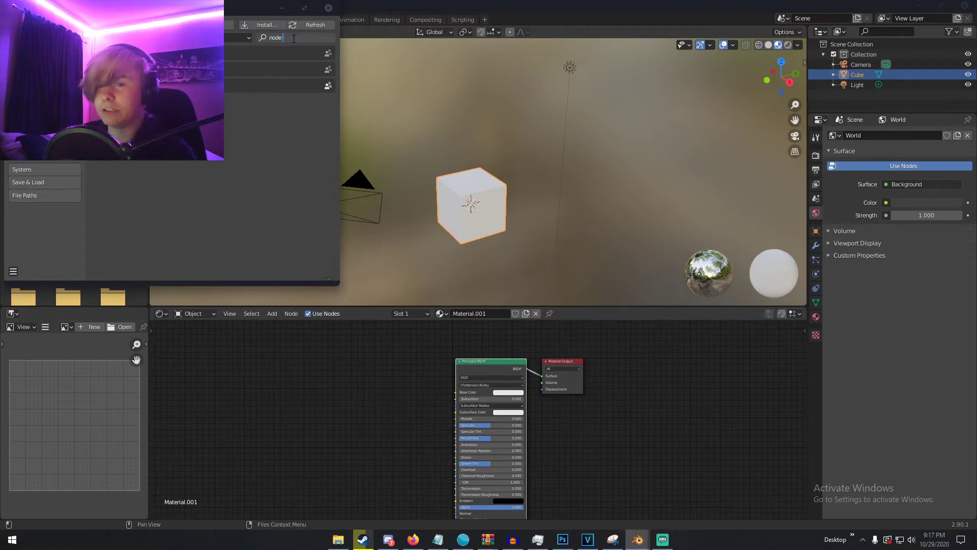
key("Return")
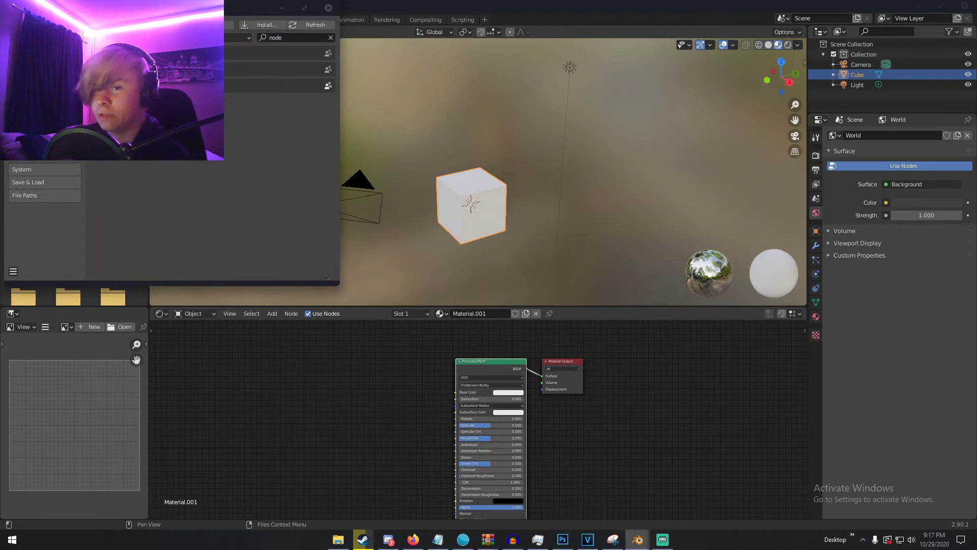
left_click(328, 8)
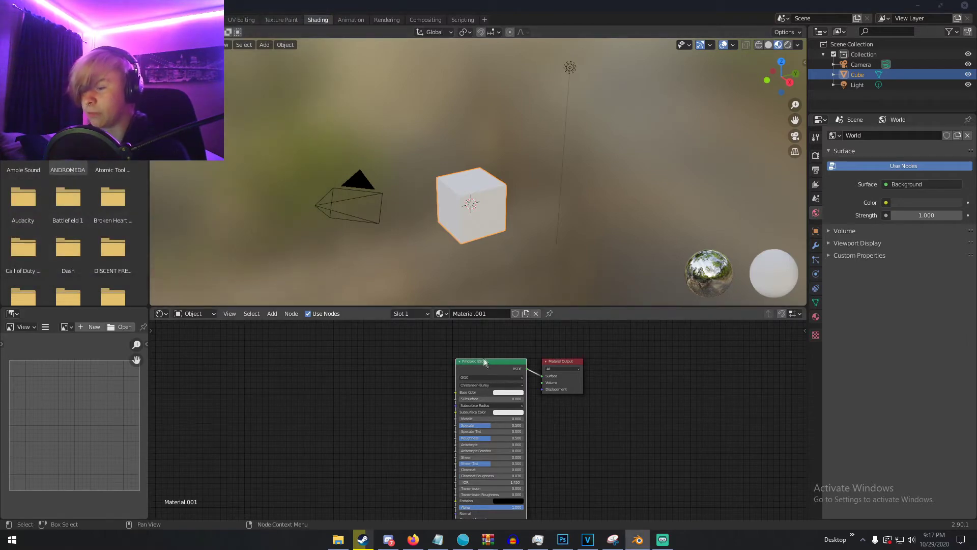
- Add a texture coordinate, mapping and image texture setup to the Principled BSDF and load diamond_ore.png from Downloads
key("ctrl+t")
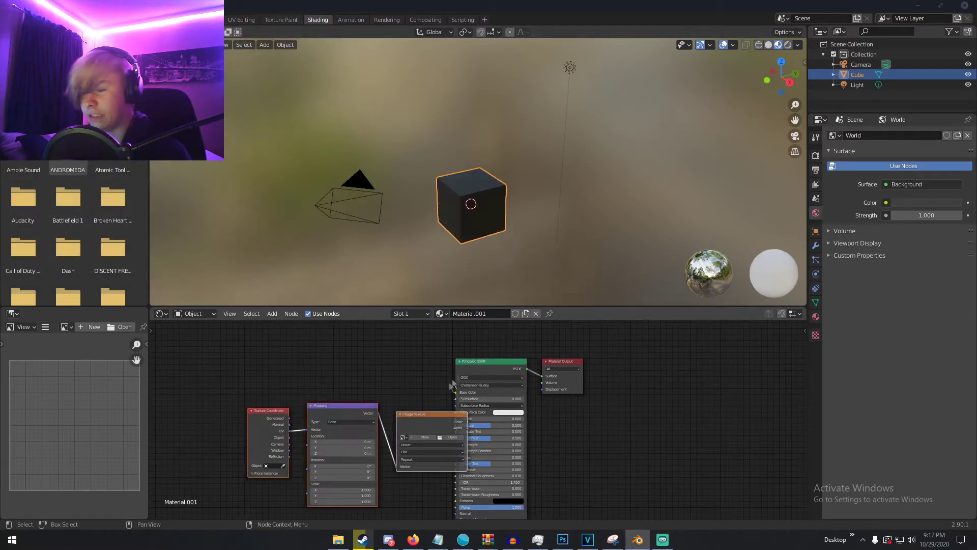
left_click_drag(419, 408, 360, 384)
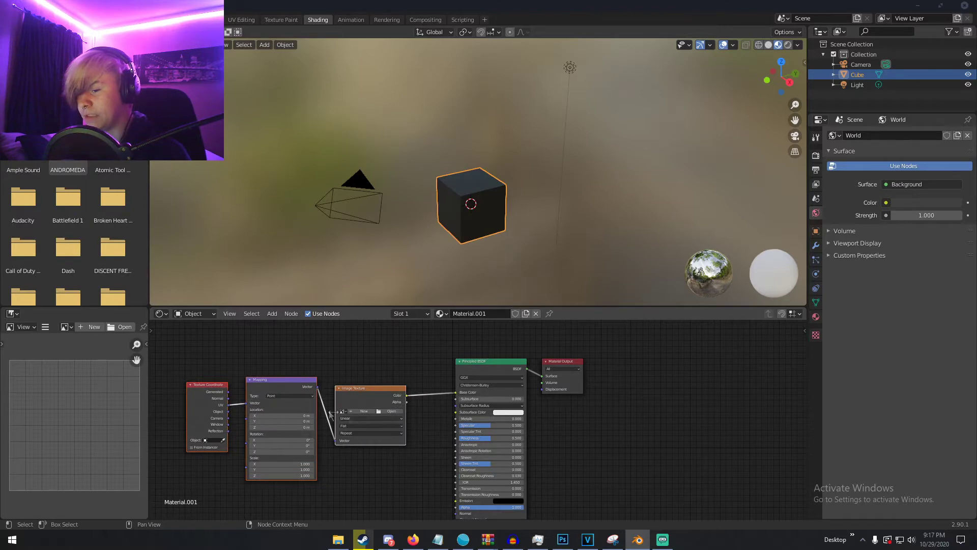
left_click(386, 411)
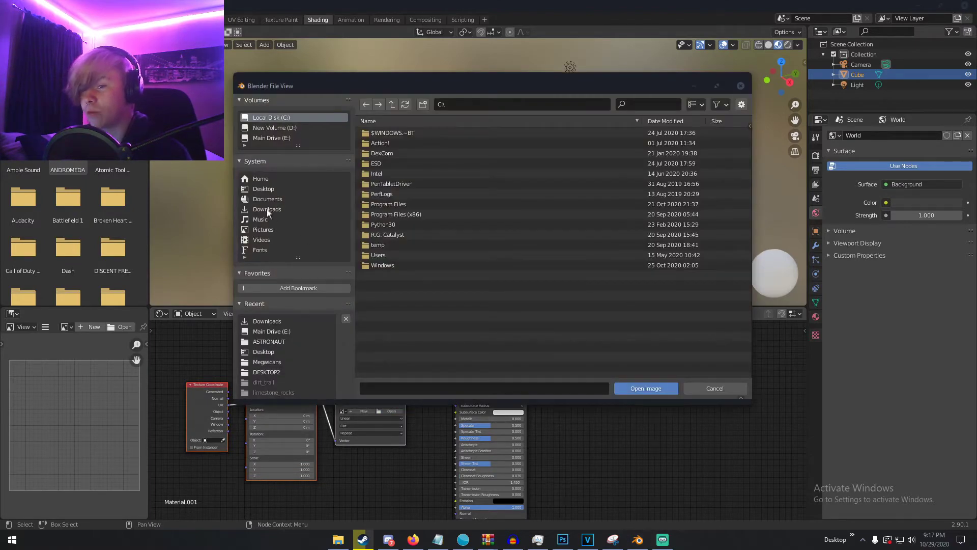
left_click(266, 209)
double_click(397, 163)
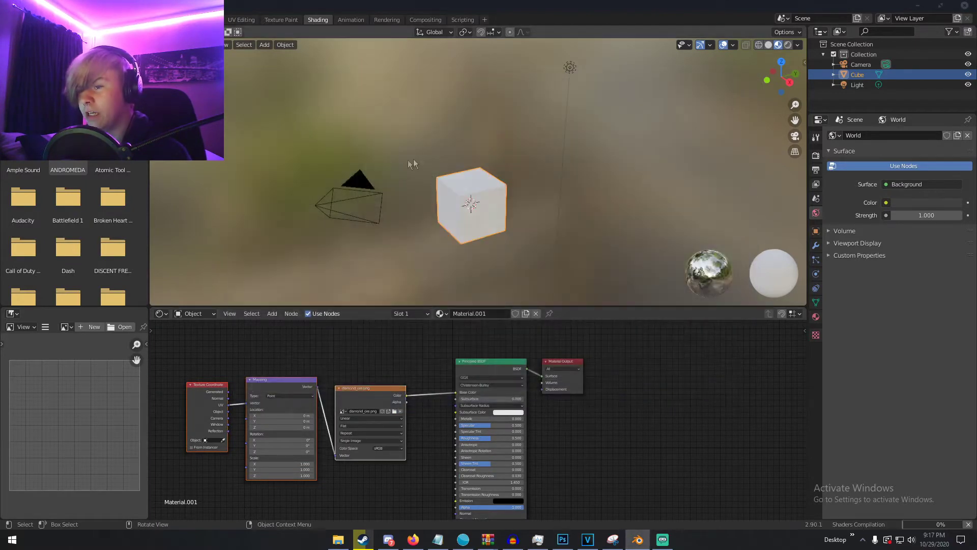
- Set the diamond_ore.png image texture's interpolation to Closest
scroll(522, 237, "up", 3)
mouse_move(522, 236)
middle_mouse_down()
mouse_move(561, 221)
mouse_move(499, 230)
mouse_move(499, 239)
mouse_move(410, 230)
mouse_move(371, 209)
mouse_move(556, 259)
mouse_move(528, 242)
middle_mouse_up()
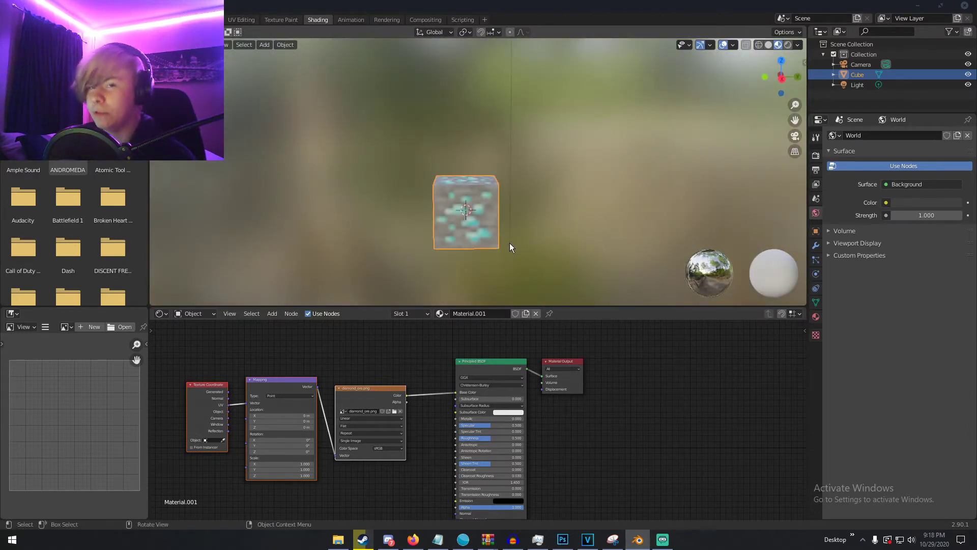
scroll(509, 243, "up", 3)
scroll(507, 242, "down", 3)
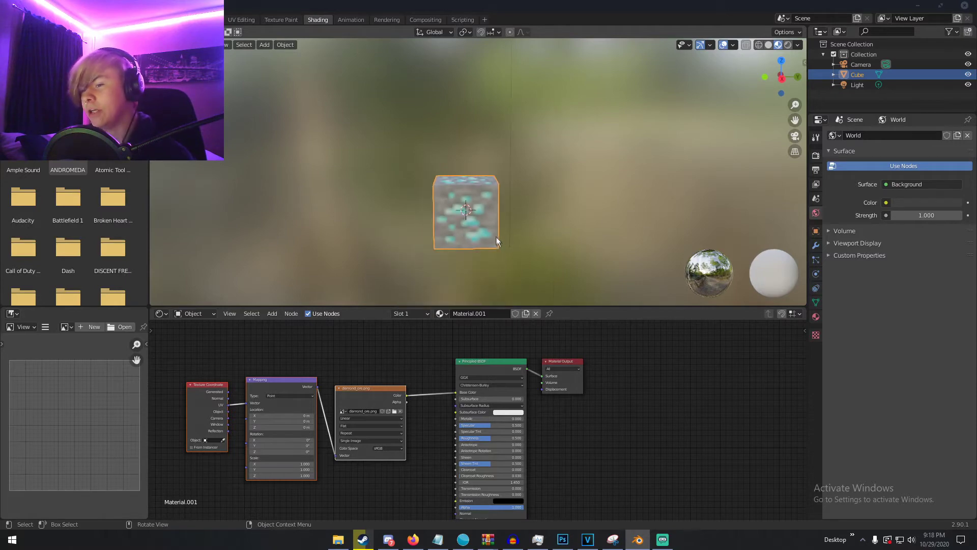
scroll(491, 235, "up", 3)
middle_click_drag(488, 233, 525, 237)
scroll(525, 236, "down", 3)
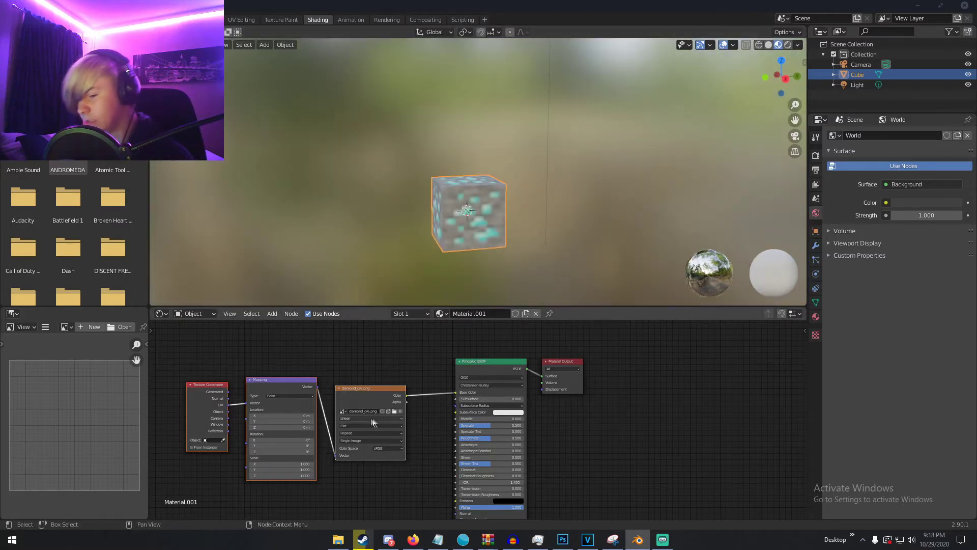
scroll(360, 393, "up", 3)
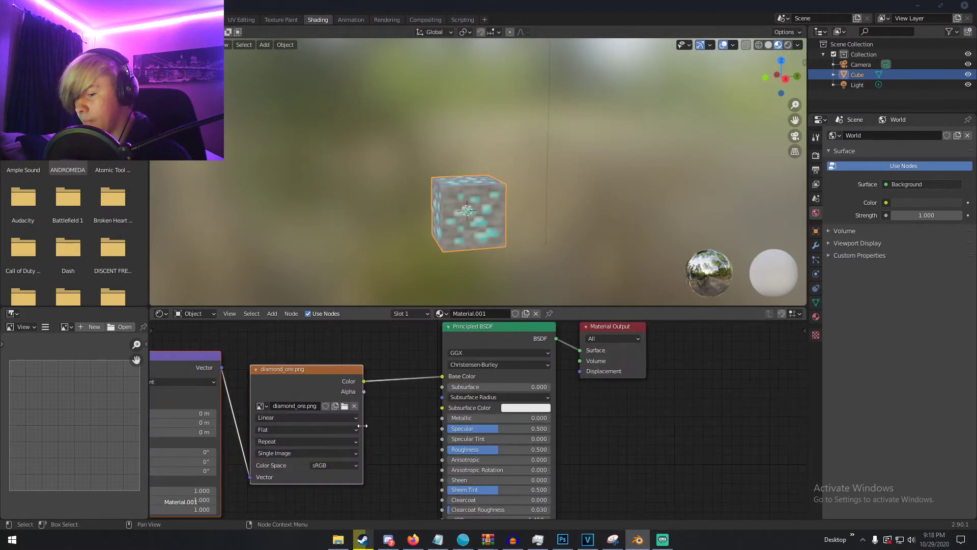
middle_click_drag(387, 390, 404, 381)
scroll(403, 381, "up", 3)
middle_click_drag(365, 342, 427, 365)
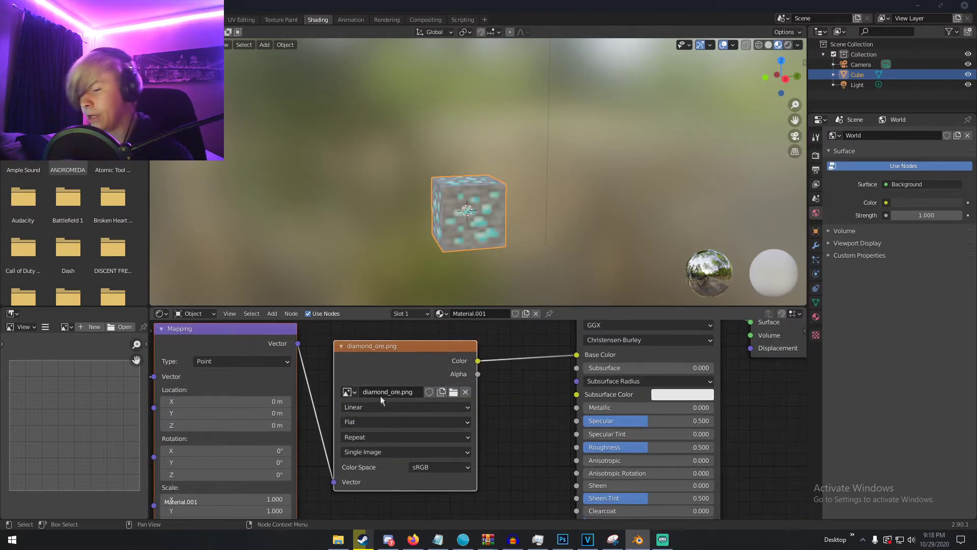
left_click(360, 407)
left_click(377, 433)
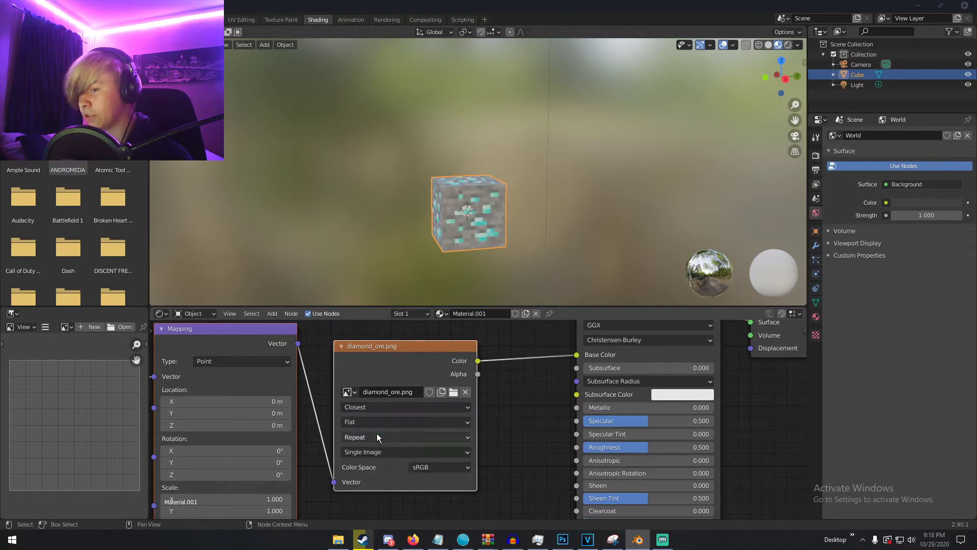
- Examine the diamond ore texture on the cube's faces from several angles and distances
scroll(476, 217, "up", 3)
scroll(476, 217, "up", 2)
scroll(539, 239, "down", 3)
middle_click_drag(506, 223, 536, 194)
scroll(530, 250, "up", 4)
scroll(519, 150, "down", 1)
scroll(514, 180, "down", 3)
scroll(450, 185, "up", 5)
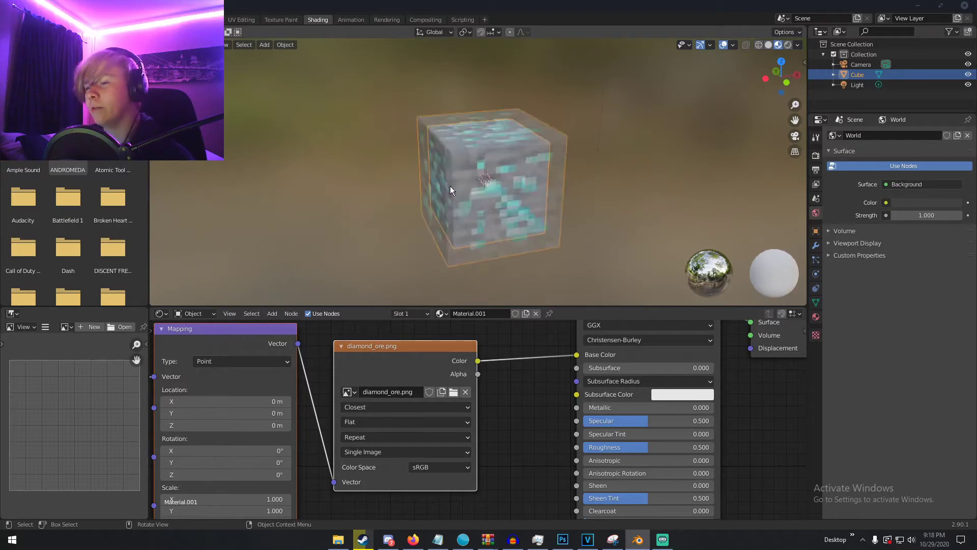
middle_click_drag(463, 186, 529, 226)
scroll(570, 204, "down", 6)
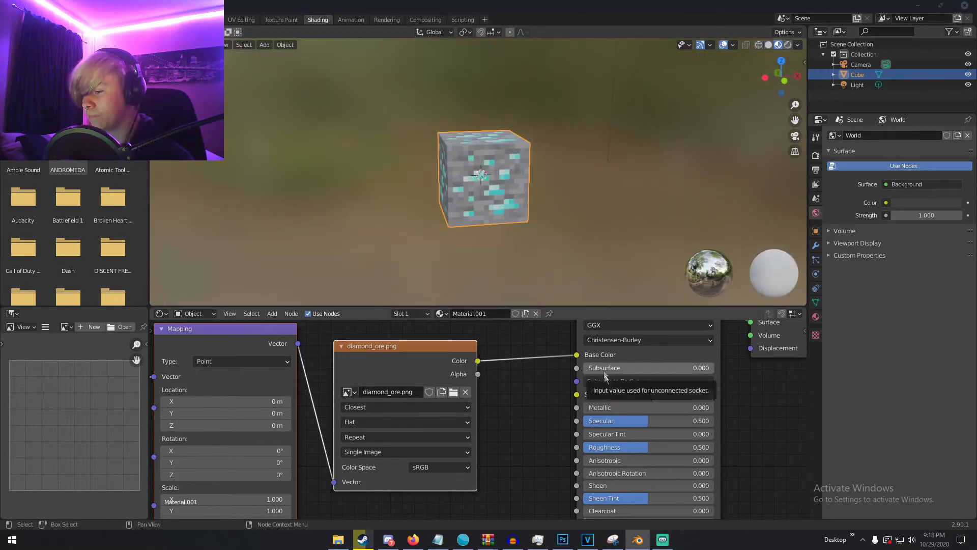
- Raise the Principled BSDF's Roughness to 0.959 and check the cube's surface
left_click_drag(645, 448, 713, 448)
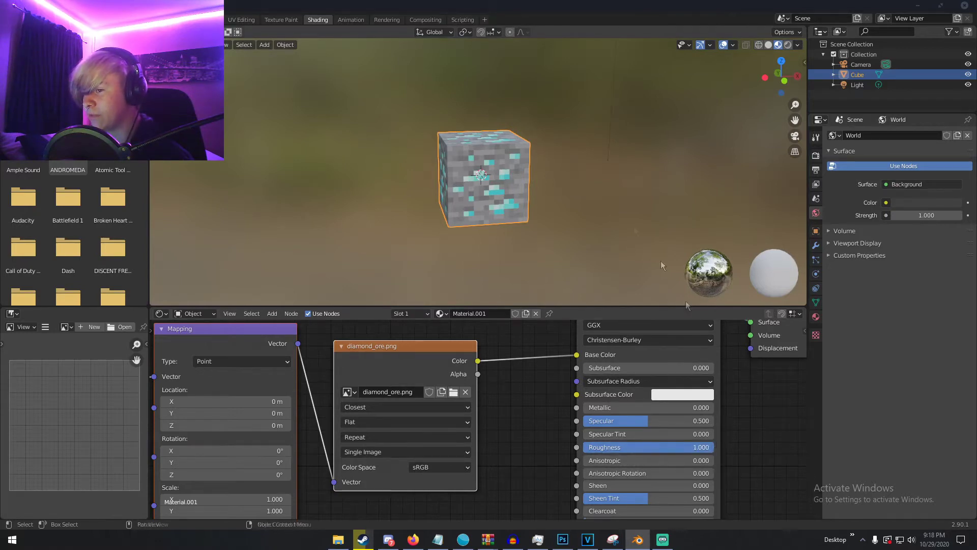
scroll(662, 202, "up", 3)
middle_click_drag(662, 203, 561, 220)
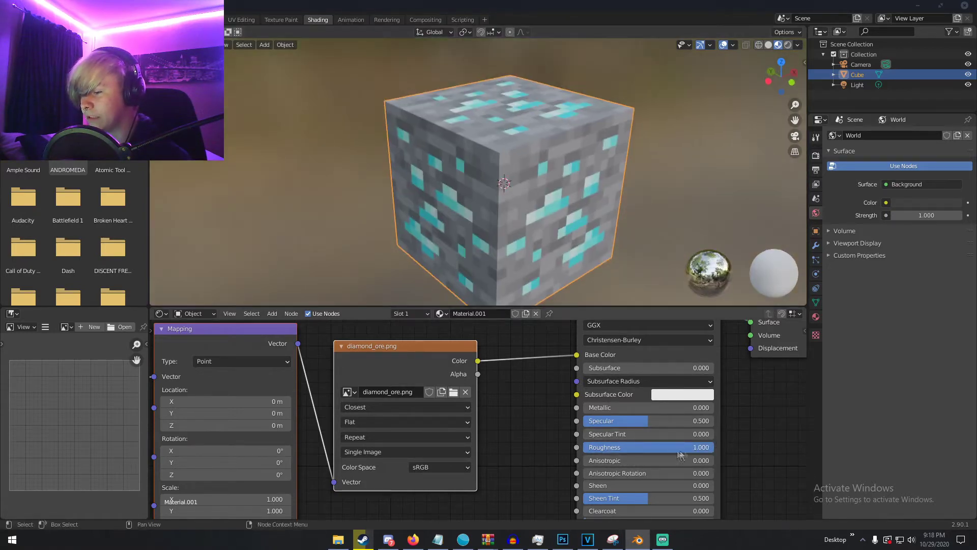
scroll(624, 456, "down", 4)
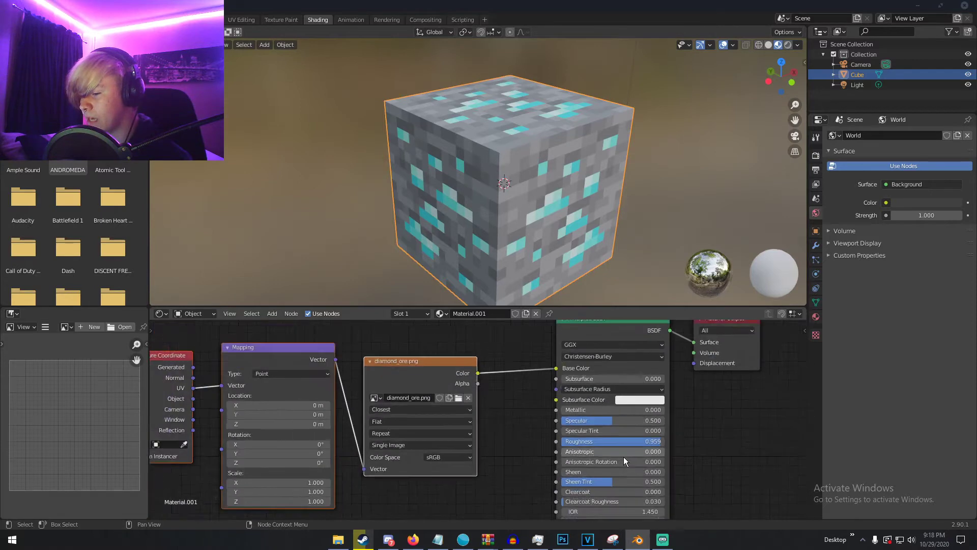
middle_click_drag(694, 481, 690, 419)
scroll(672, 428, "up", 3)
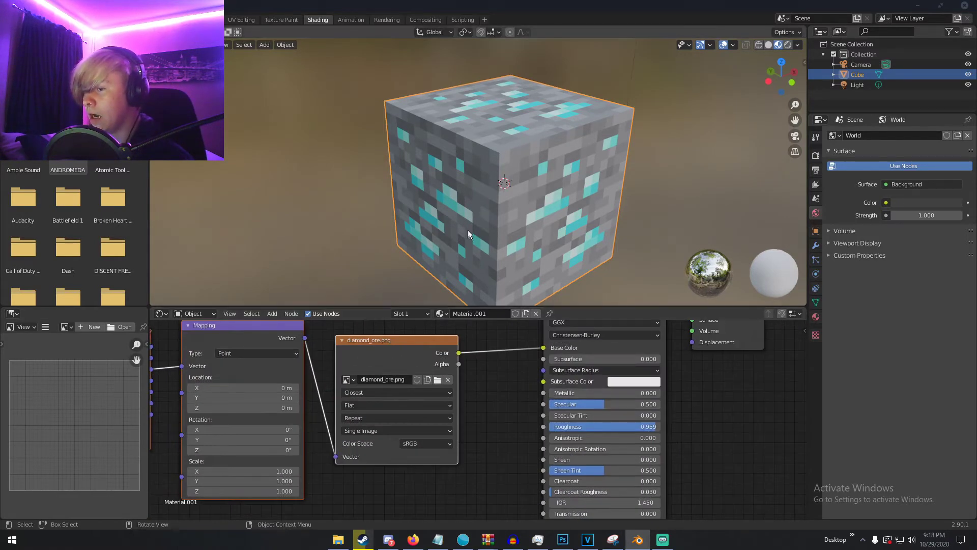
middle_click_drag(469, 234, 508, 207)
scroll(564, 228, "up", 3)
scroll(514, 233, "down", 5)
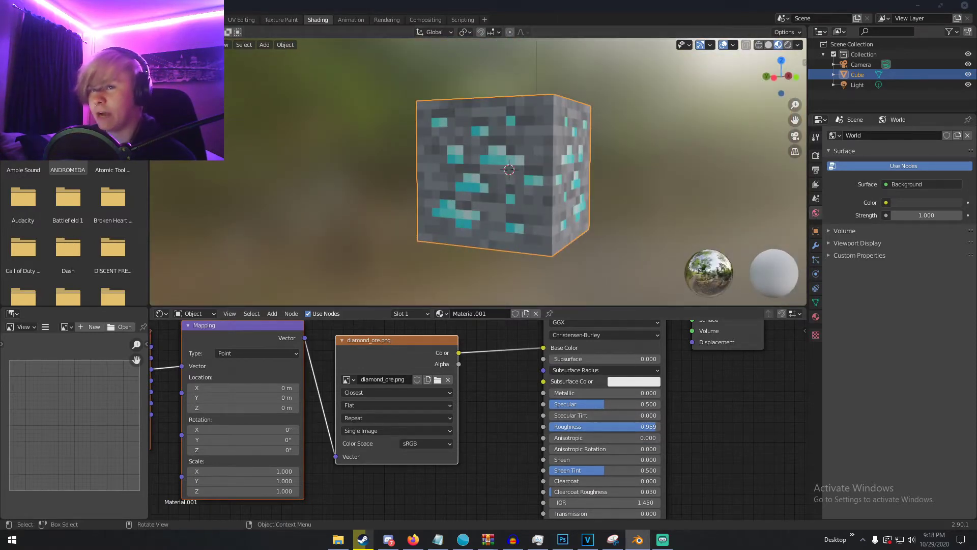
- Switch to the Layout workspace and inspect the textured cube in Rendered shading
left_click(139, 20)
middle_click_drag(432, 252, 429, 264)
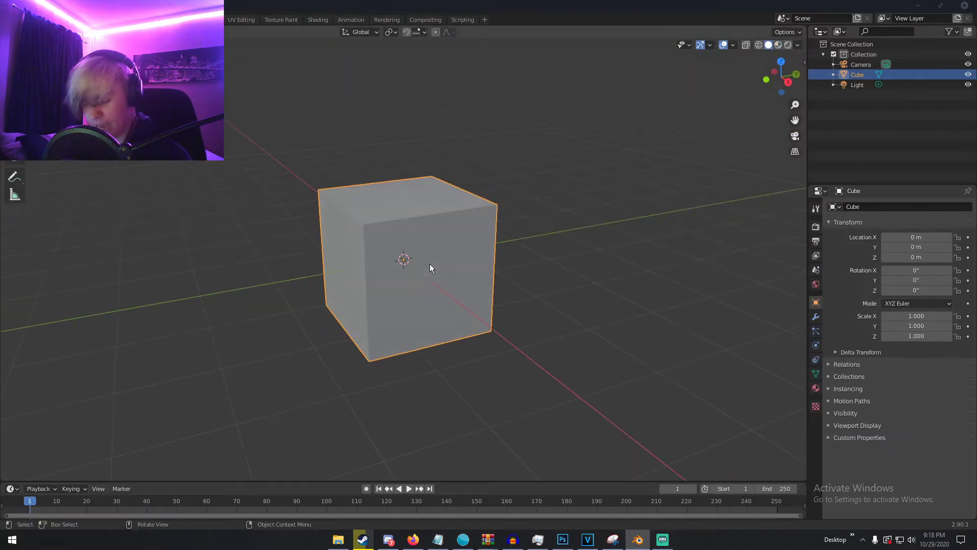
key("z")
left_click(404, 163)
middle_click_drag(423, 213, 505, 221)
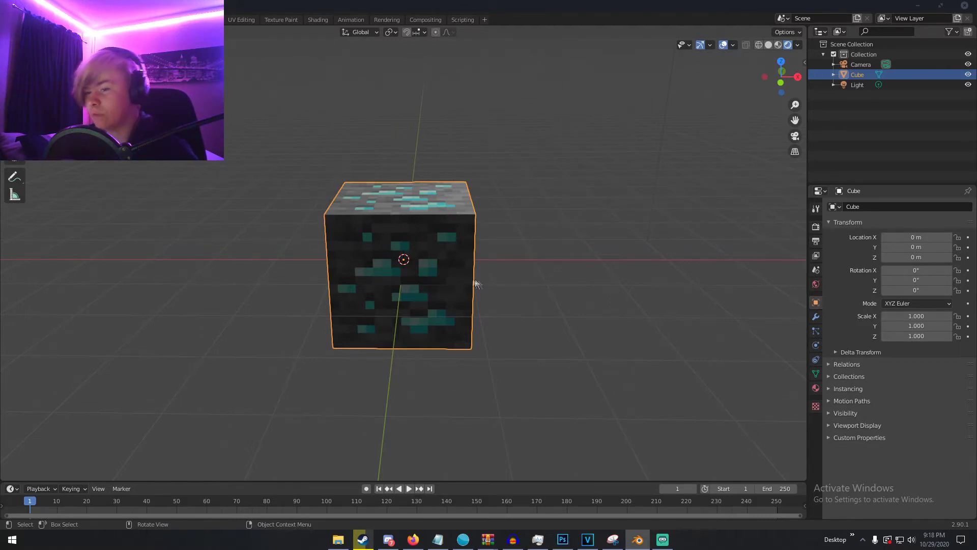
middle_click_drag(482, 284, 507, 281)
scroll(475, 288, "up", 3)
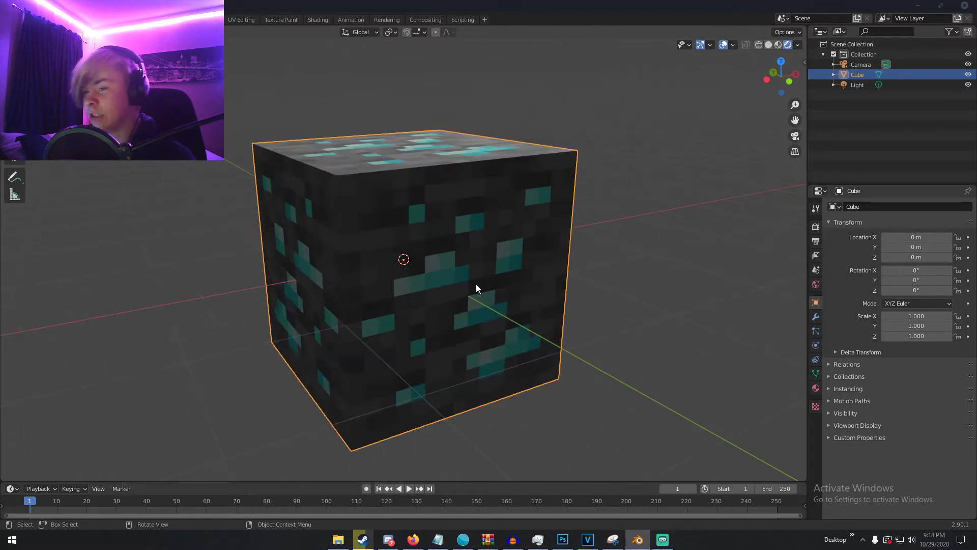
scroll(476, 288, "down", 4)
middle_click_drag(466, 285, 493, 292)
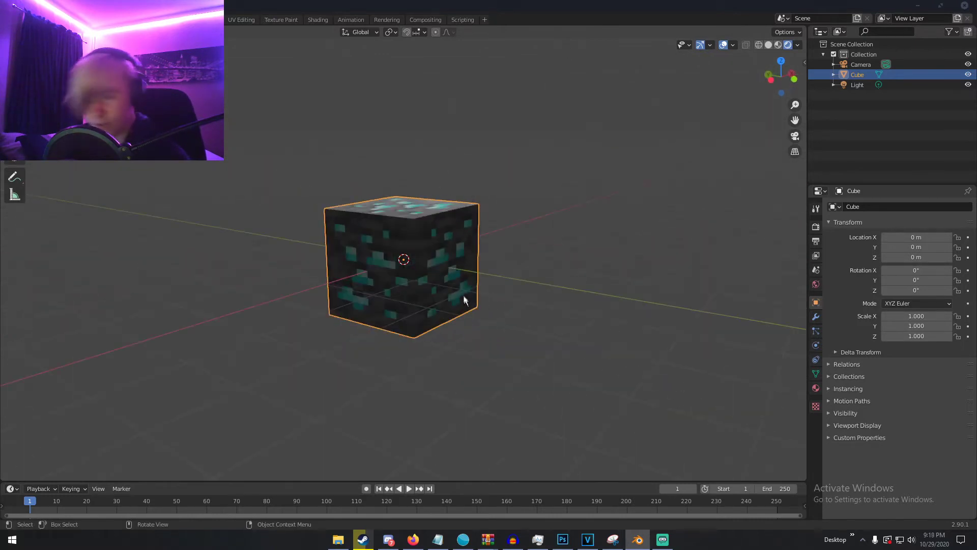
- Enter Edit Mode and subdivide all of the cube's faces with 15 cuts
key("Tab")
middle_click_drag(406, 256, 423, 247)
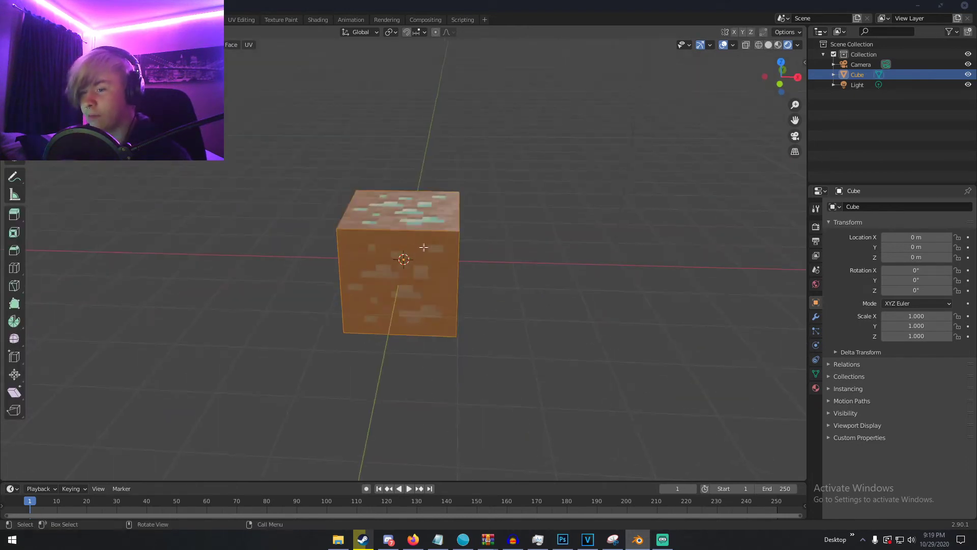
right_click(400, 249)
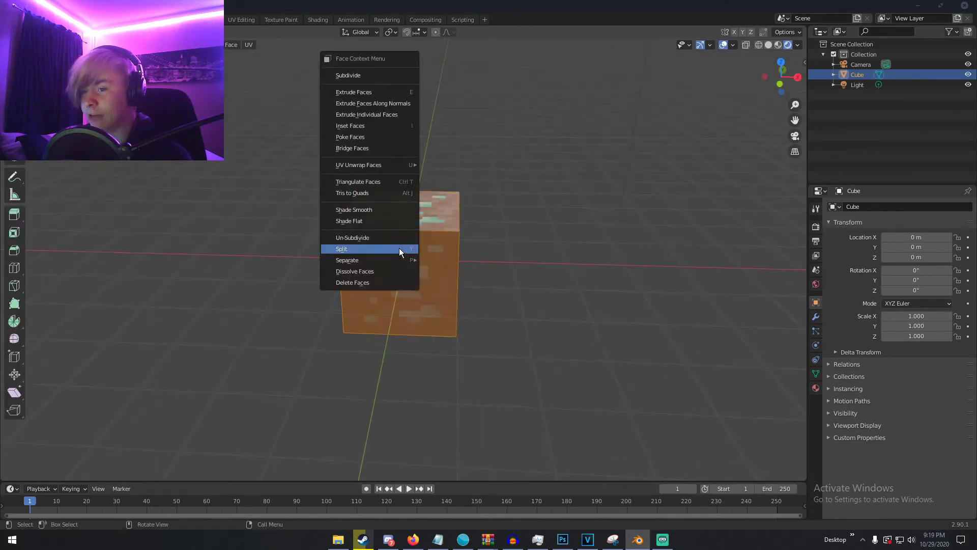
left_click(350, 75)
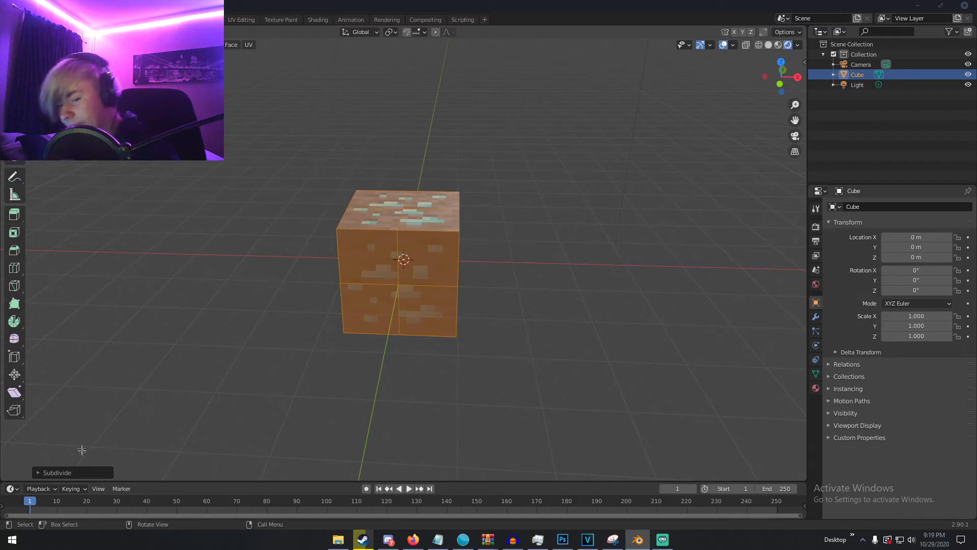
left_click(63, 472)
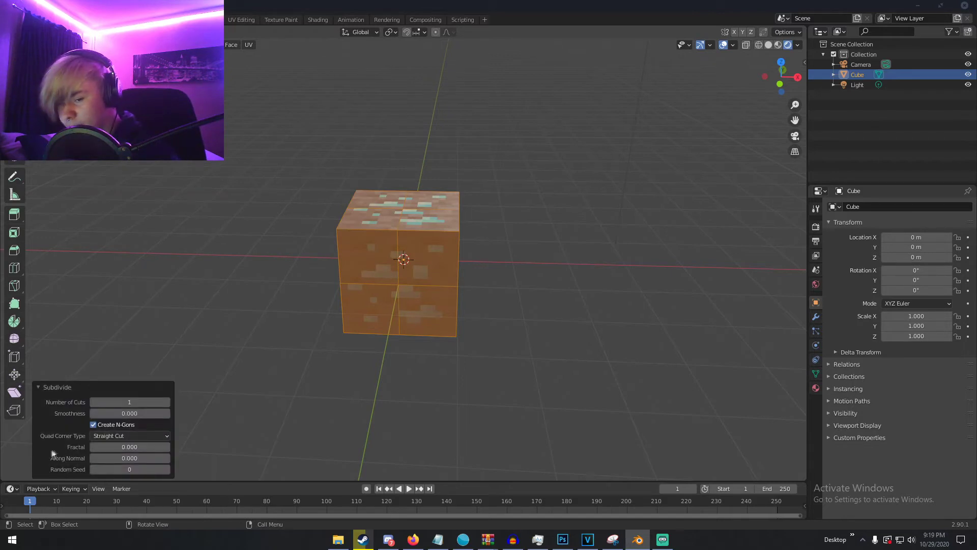
left_click(115, 401)
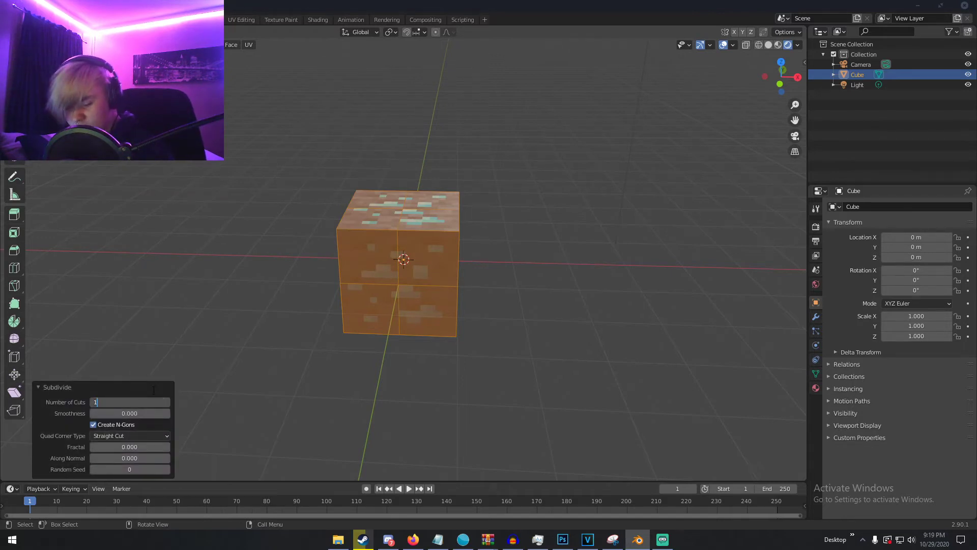
type("15")
key("Return")
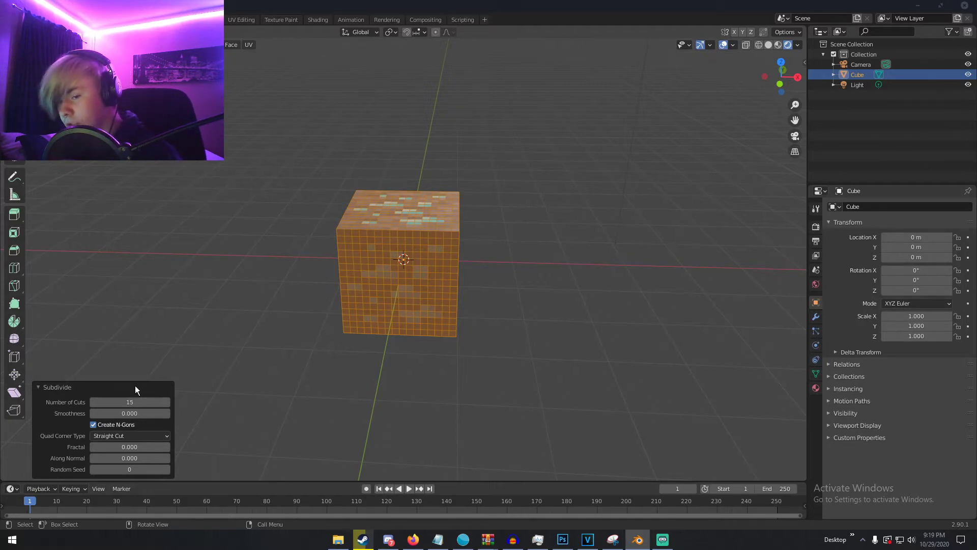
left_click(133, 388)
- Compare the subdivided face grid with the texture's pixels, deselecting and reselecting all faces
scroll(359, 251, "up", 7)
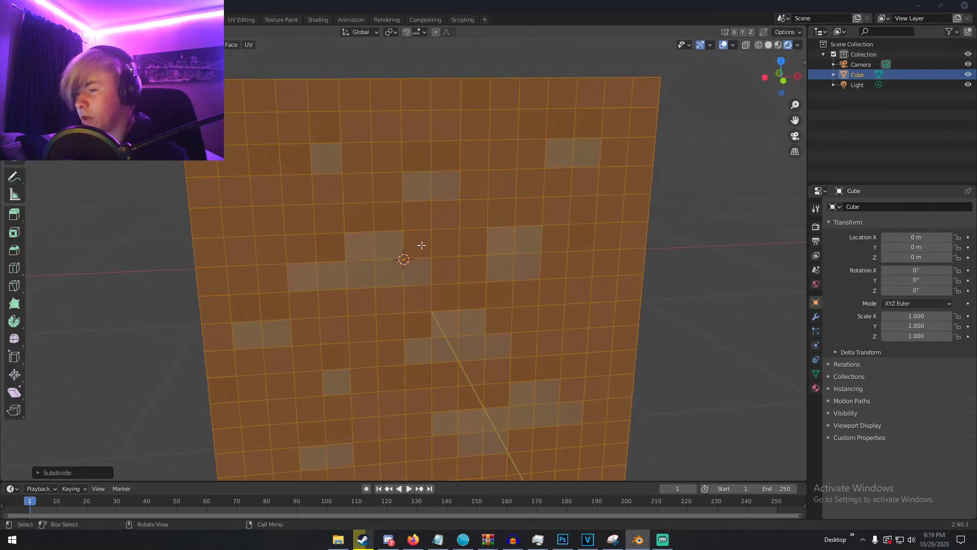
scroll(422, 246, "down", 6)
middle_click_drag(422, 245, 468, 228)
key("alt+a")
scroll(427, 270, "up", 4)
scroll(380, 283, "down", 3)
scroll(380, 283, "down", 3)
key("a")
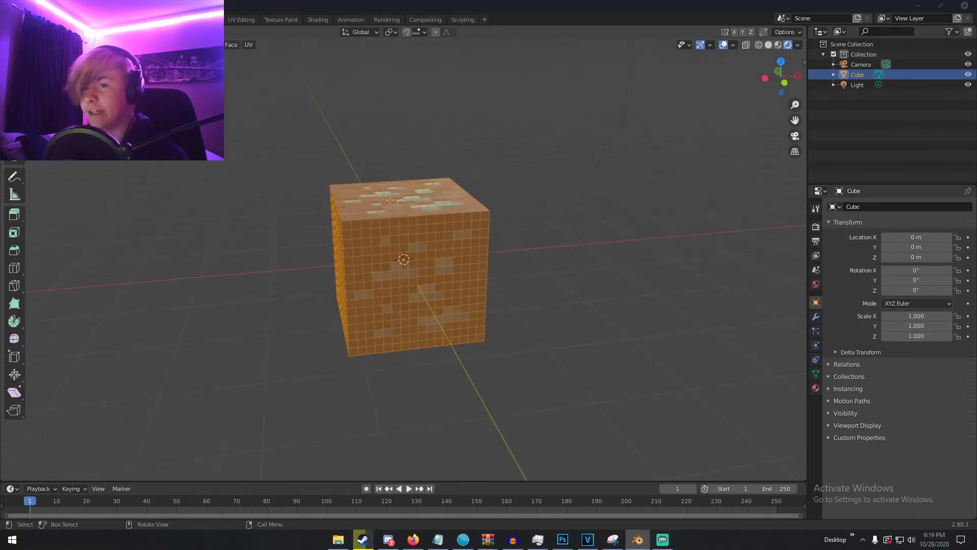
- Randomly deselect about 41.195% of the cube's faces using Select Random with the Deselect action
left_click(131, 44)
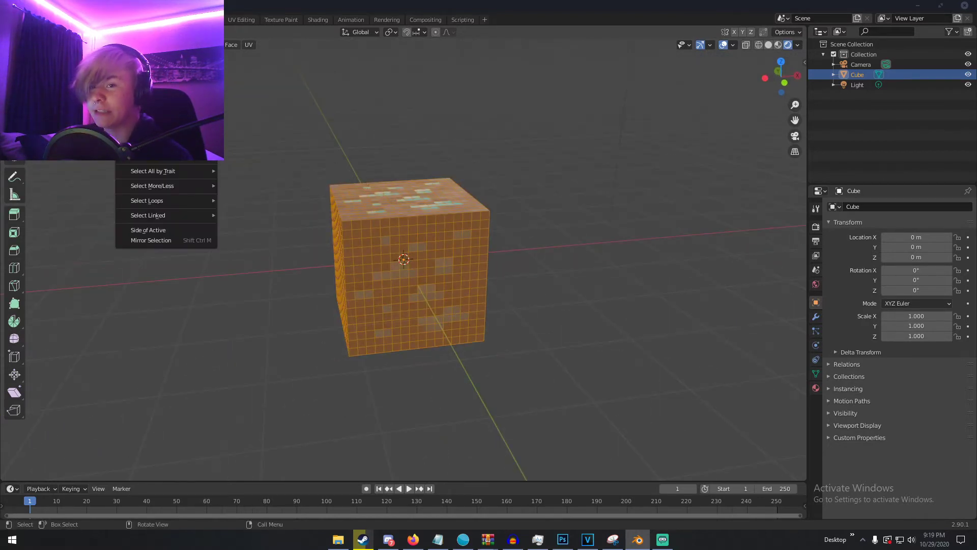
mouse_move(172, 162)
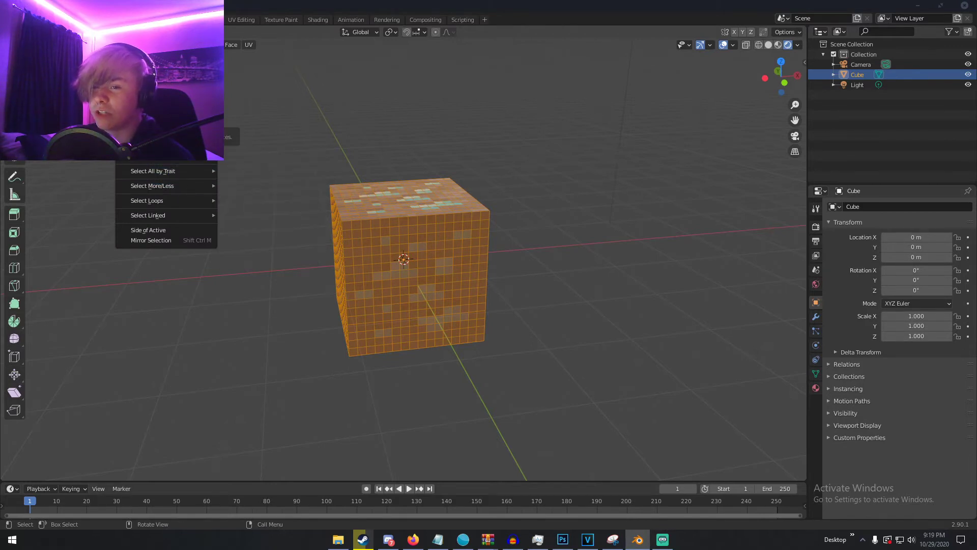
left_click(152, 117)
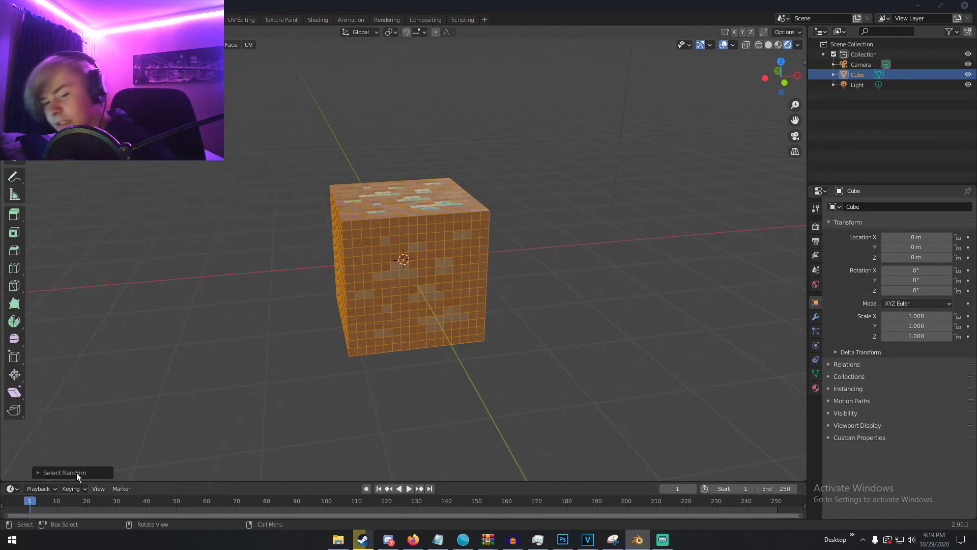
left_click(76, 473)
left_click(109, 468)
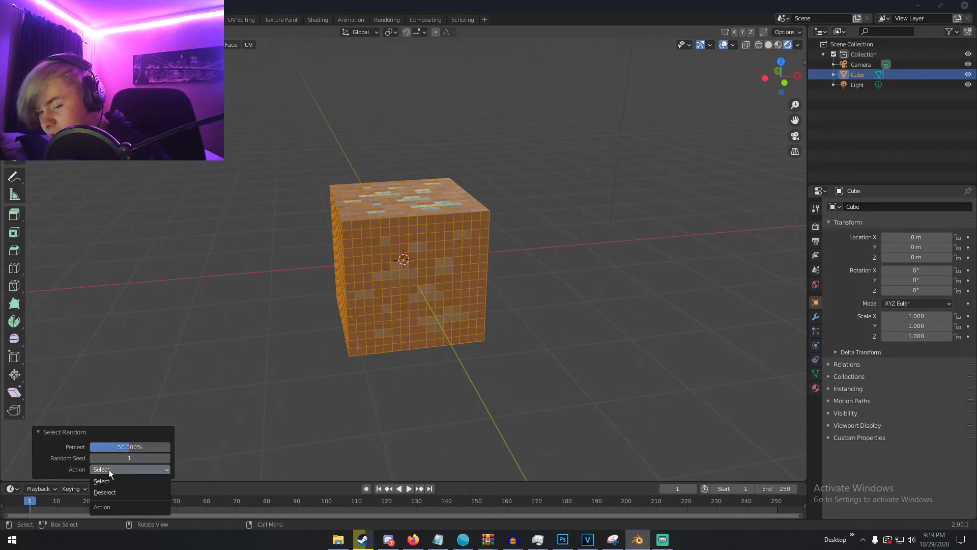
left_click(102, 469)
left_click(93, 470)
left_click(124, 493)
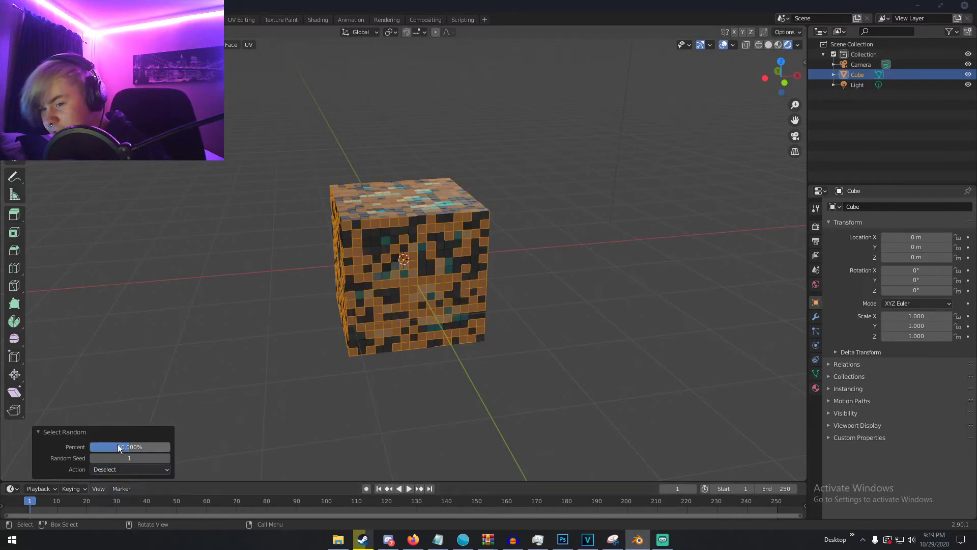
mouse_move(117, 446)
left_mouse_down()
mouse_move(102, 447)
mouse_move(124, 448)
left_mouse_up()
- Deselect the still-selected diamond-coloured faces in the upper middle and upper right of the cube's side
middle_click_drag(283, 327, 459, 275)
scroll(407, 288, "up", 4)
scroll(498, 283, "down", 3)
scroll(502, 291, "up", 4)
scroll(502, 291, "down", 2)
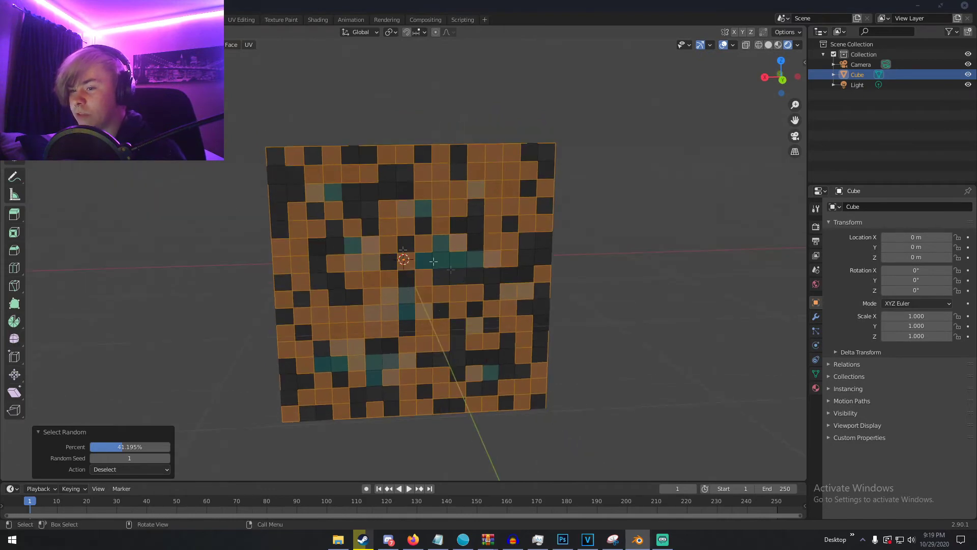
scroll(418, 239, "up", 1)
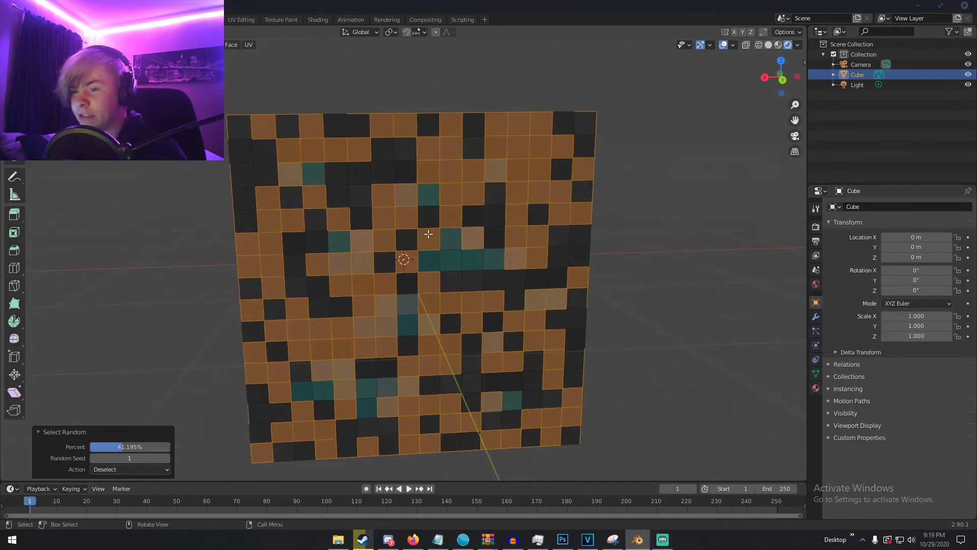
scroll(428, 234, "down", 3)
mouse_move(429, 234)
middle_mouse_down()
mouse_move(382, 229)
mouse_move(414, 231)
middle_mouse_up()
scroll(377, 229, "up", 3)
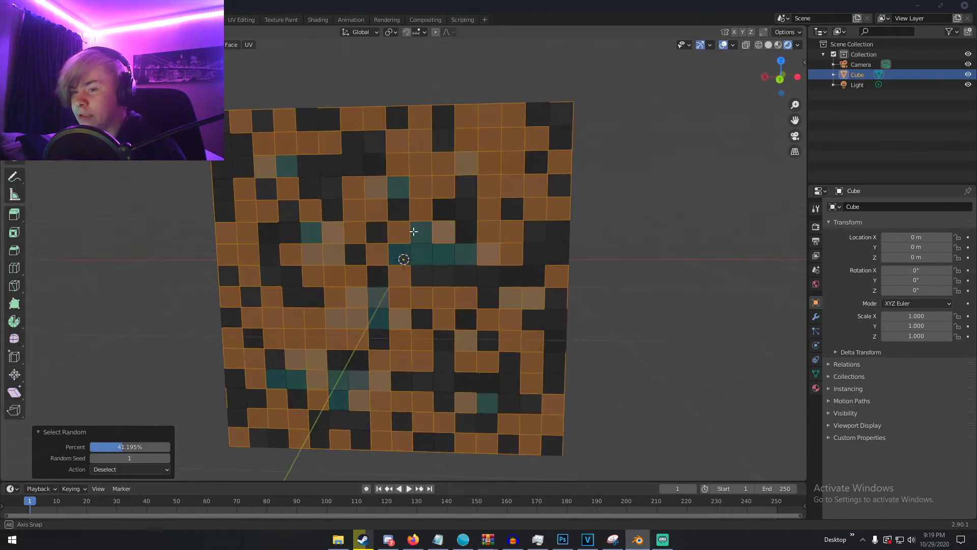
scroll(413, 232, "up", 1)
left_click(372, 171, "shift")
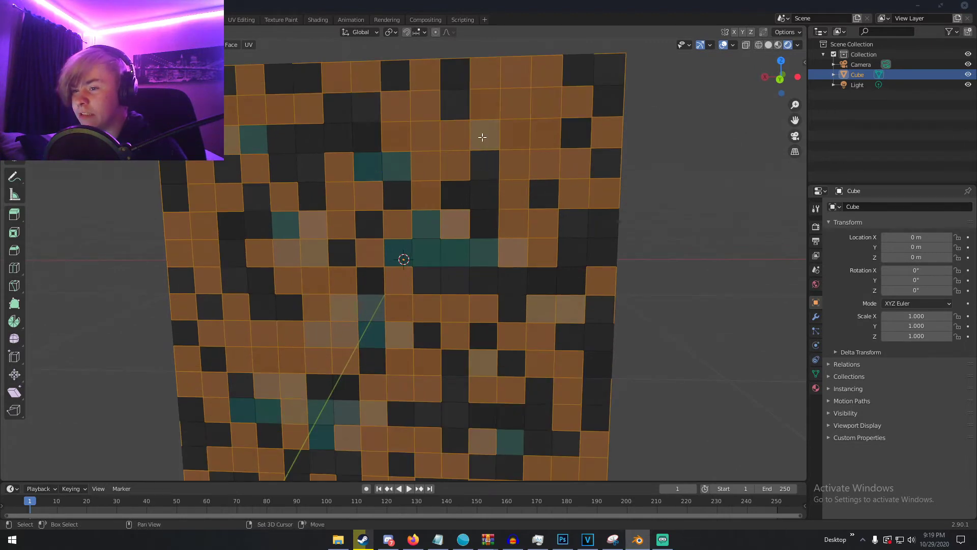
left_click(482, 137, "shift")
left_click(460, 229, "shift")
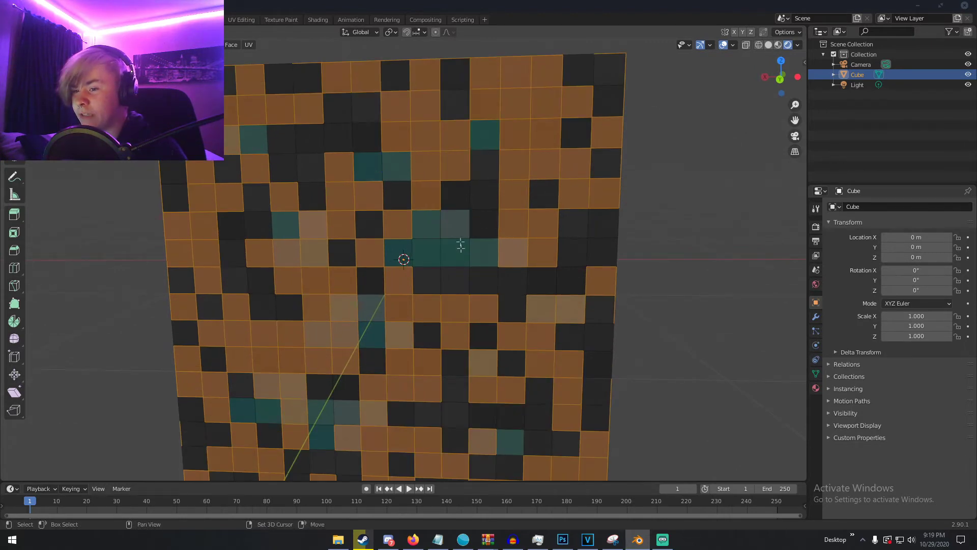
- Deselect the remaining diamond faces in the left and central clusters of the same side
left_click(311, 230, "shift")
left_click(314, 252, "shift")
left_click(287, 252, "shift")
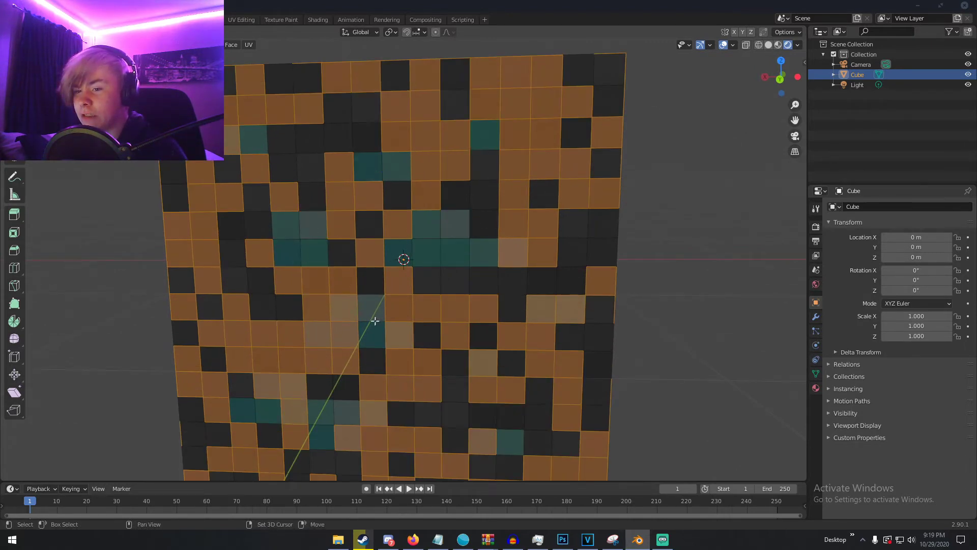
left_click(341, 310, "shift")
left_click(343, 332, "shift")
left_click(320, 334, "shift")
left_click(400, 335, "shift")
- Deselect the diamond faces in the side's lower clusters and the one near its upper-left corner
scroll(443, 360, "down", 2)
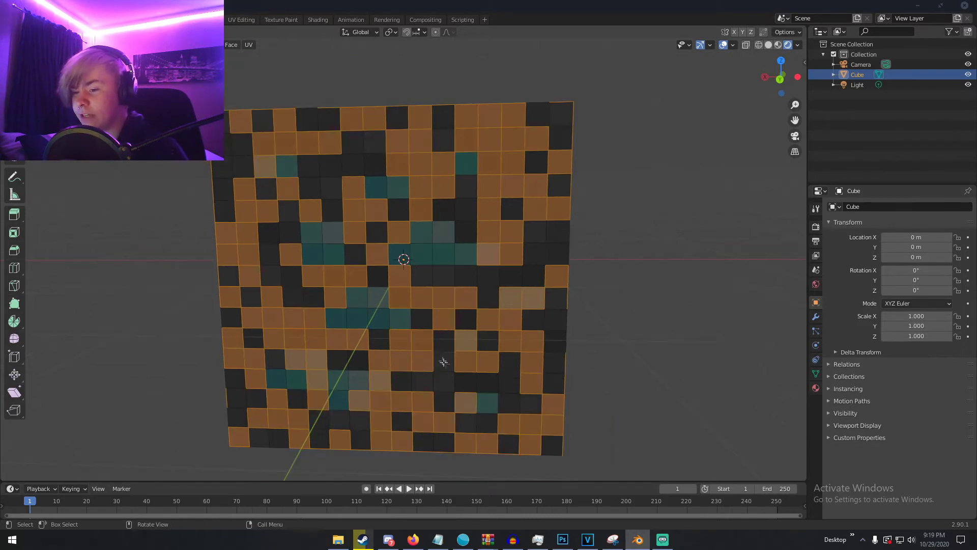
left_click(465, 402, "shift")
left_click(320, 382, "shift")
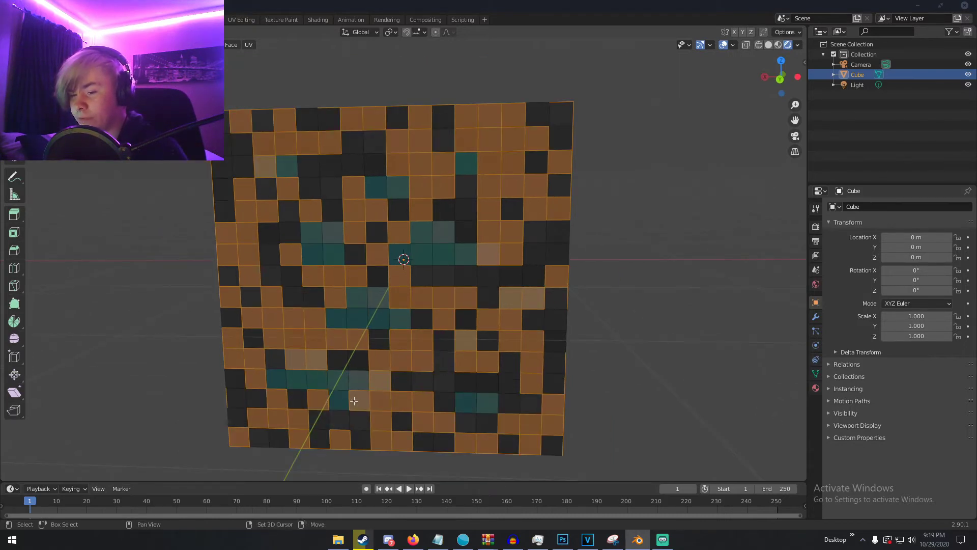
left_click(356, 401, "shift")
left_click(320, 400, "shift")
middle_click_drag(351, 400, 306, 190)
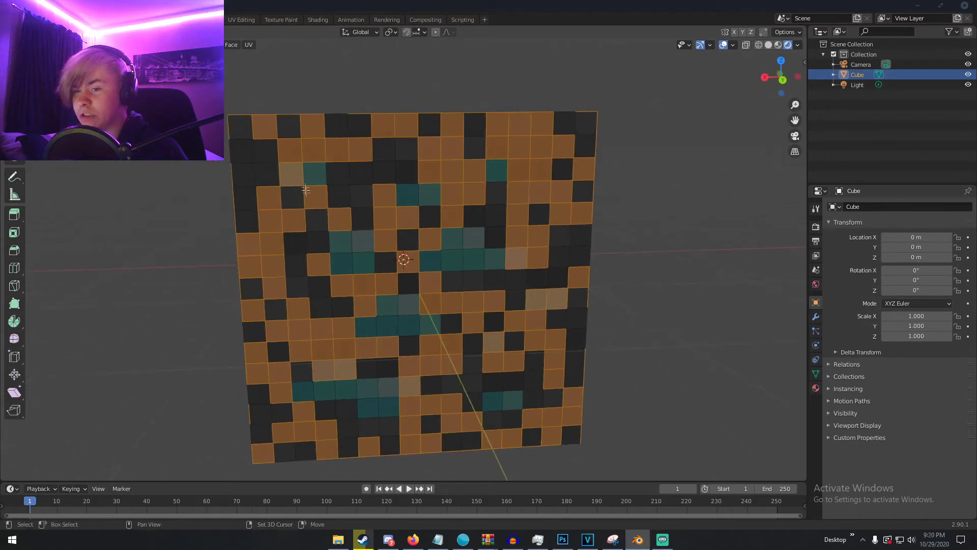
left_click(301, 176, "shift")
left_click(317, 199, "shift")
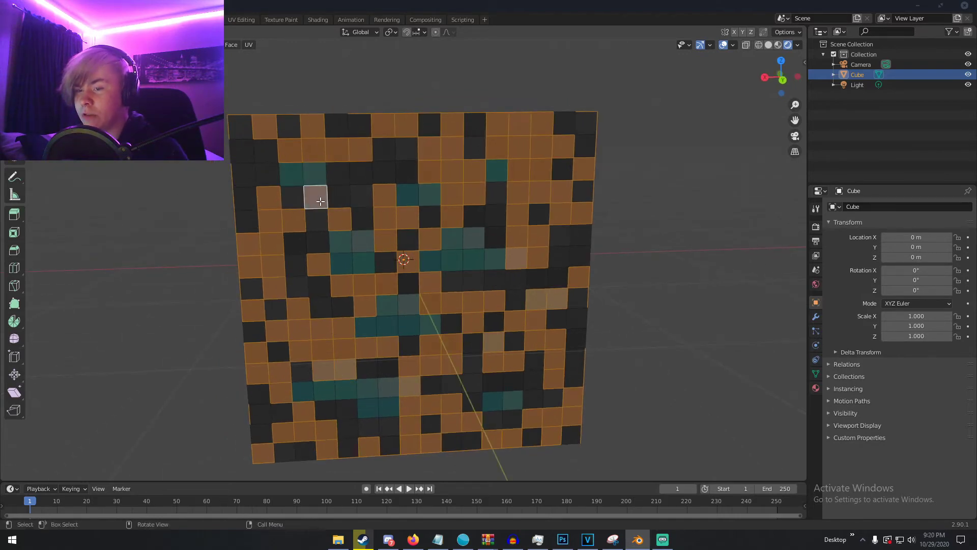
- Deselect the diamond-coloured faces on the top of the cube
middle_click_drag(321, 201, 391, 193)
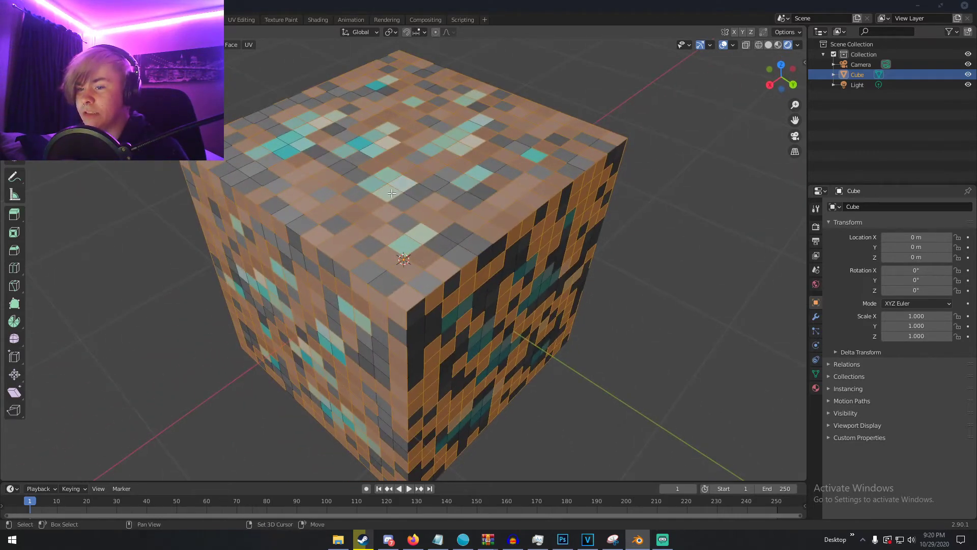
scroll(392, 194, "up", 8)
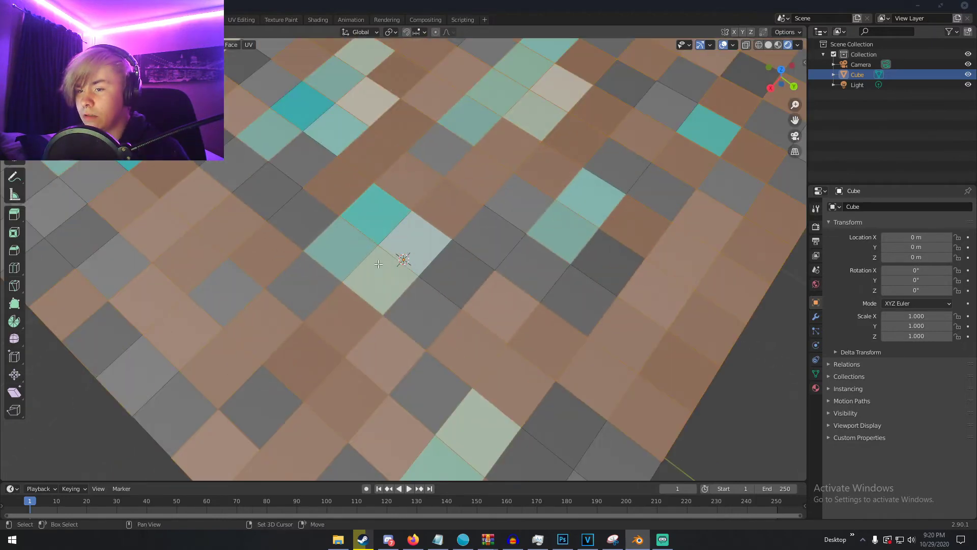
left_click(364, 259, "shift")
scroll(386, 253, "down", 3)
left_click(368, 151, "shift")
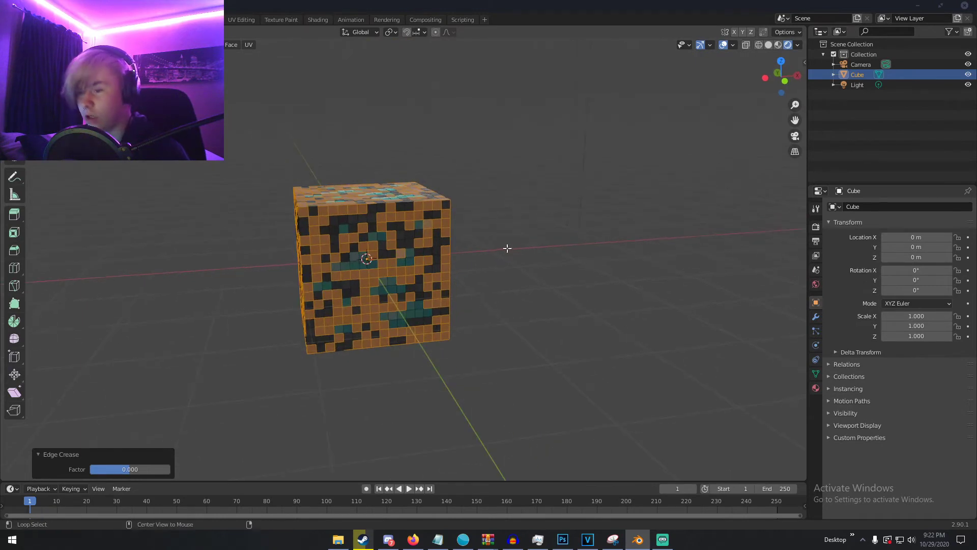
- Extrude the selected stone faces individually outward by about 0.0154 m
key("alt+e")
left_click(501, 271)
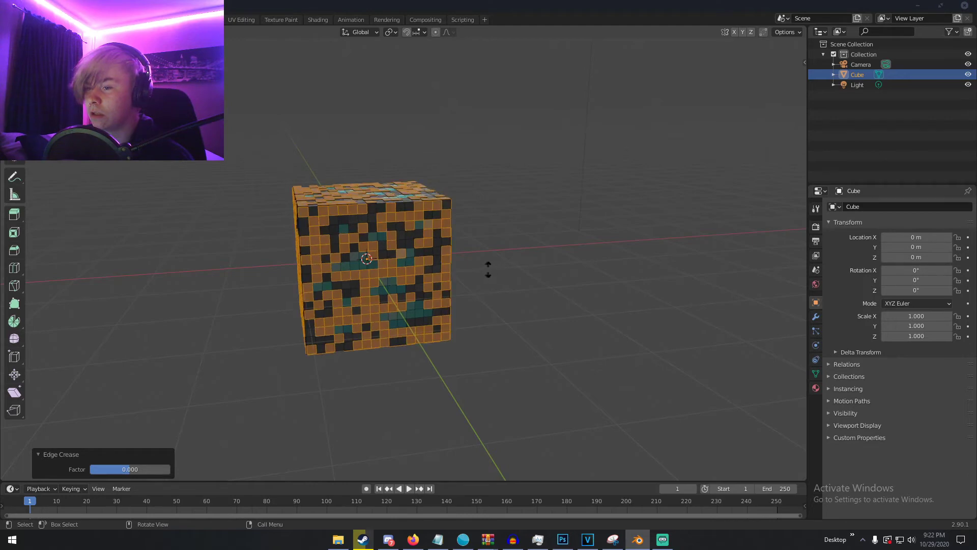
left_click(482, 270)
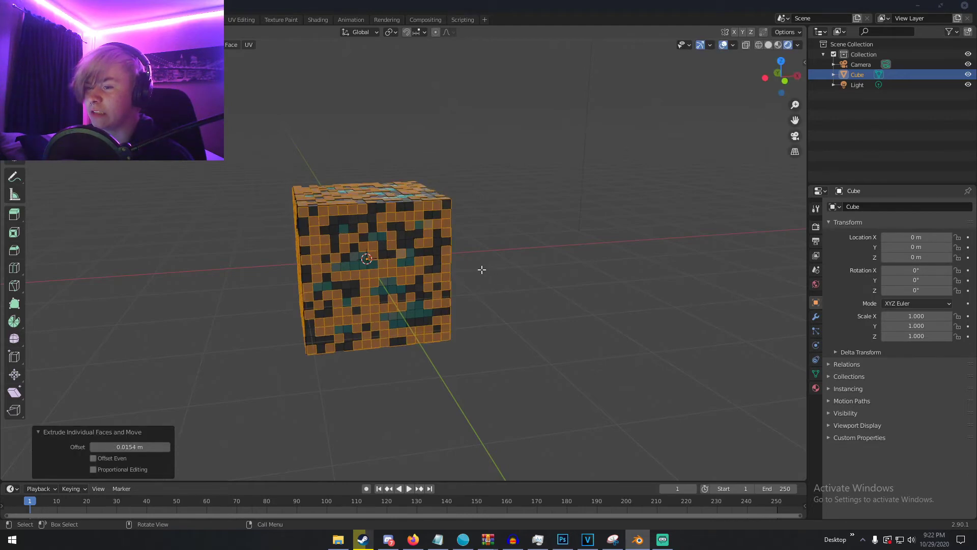
- Extrude the selected faces individually a second time, by about 0.0155 m
scroll(477, 269, "up", 4)
scroll(494, 319, "down", 5)
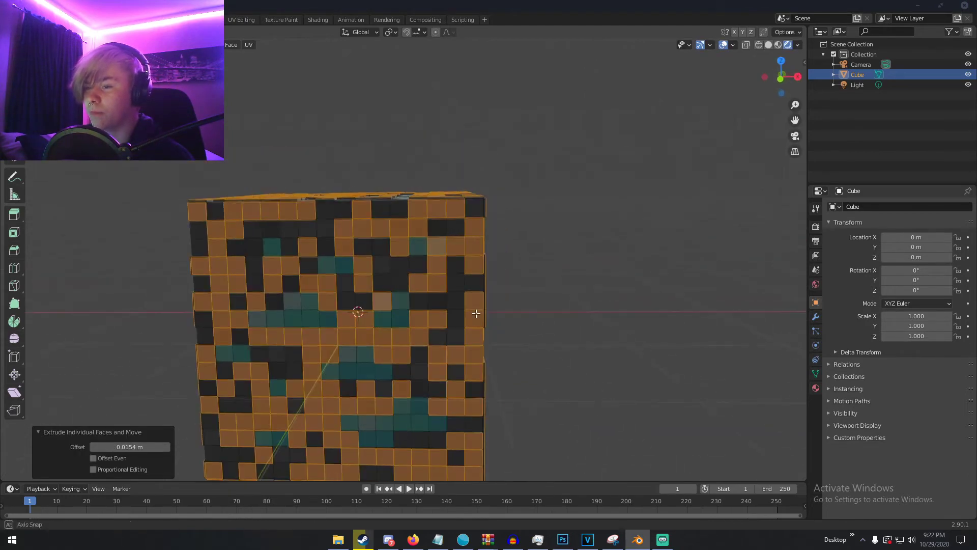
key("alt+e")
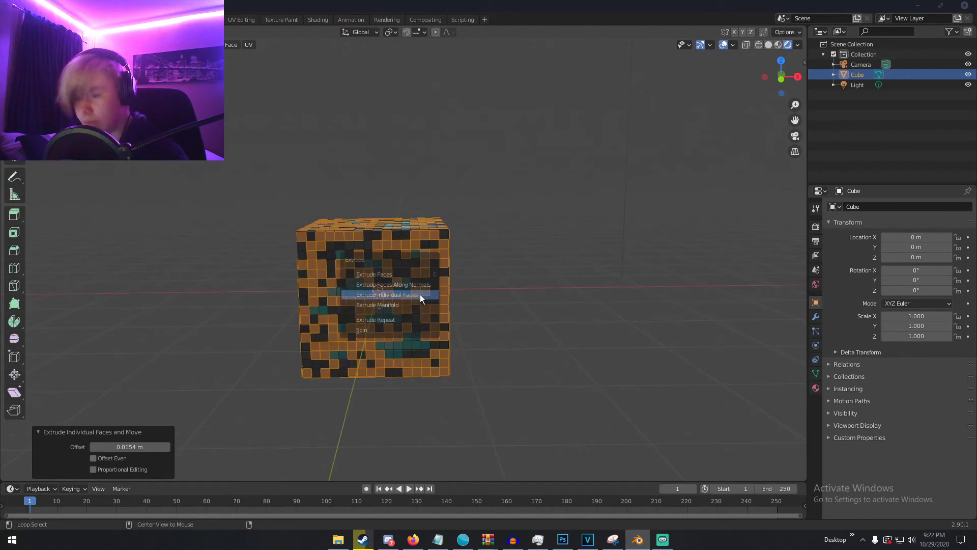
left_click(418, 297)
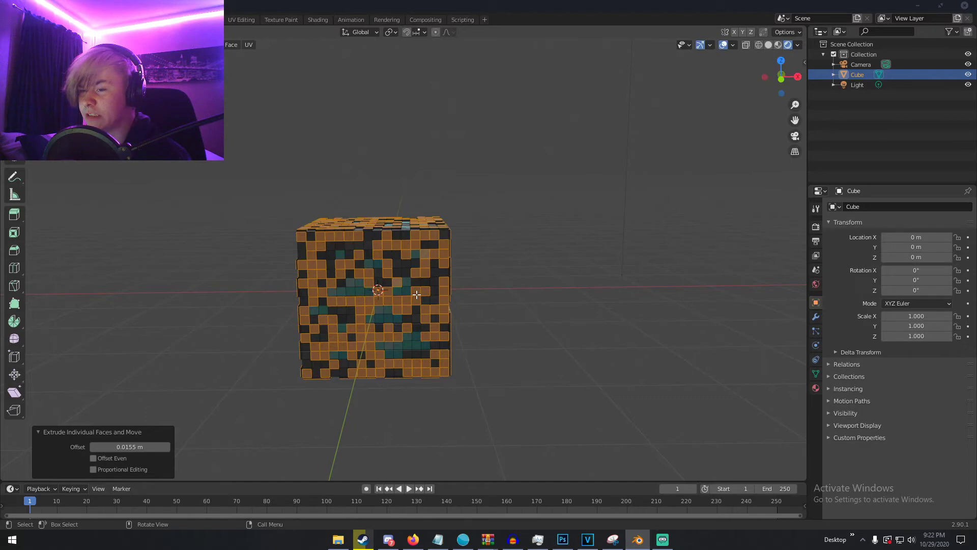
- Toggle between Object Mode and Edit Mode to inspect the block's extruded surface from close and far
middle_click_drag(416, 295, 386, 320)
key("Tab")
scroll(376, 304, "up", 4)
scroll(331, 306, "down", 4)
scroll(429, 312, "down", 3)
scroll(461, 283, "up", 3)
scroll(456, 295, "down", 3)
scroll(479, 289, "up", 4)
key("Tab")
scroll(438, 296, "up", 4)
scroll(438, 296, "down", 6)
key("Tab")
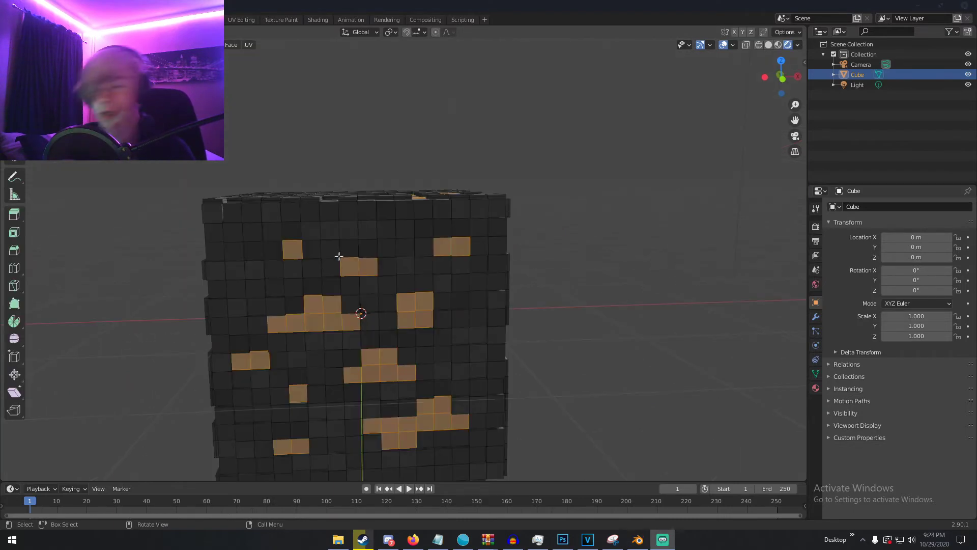
- Examine the sides of the cube to check that all diamond faces are selected
scroll(279, 291, "down", 4)
middle_click_drag(280, 291, 311, 300)
scroll(459, 296, "up", 4)
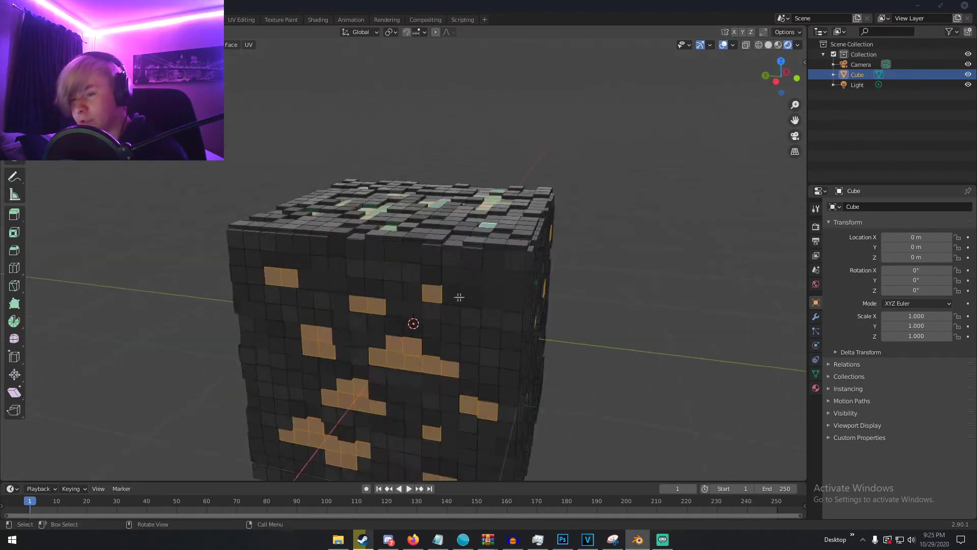
middle_click_drag(458, 296, 476, 287)
scroll(513, 321, "up", 3)
middle_click_drag(512, 322, 585, 328)
scroll(585, 328, "down", 3)
middle_click_drag(469, 326, 431, 313)
scroll(555, 335, "up", 3)
scroll(517, 335, "down", 6)
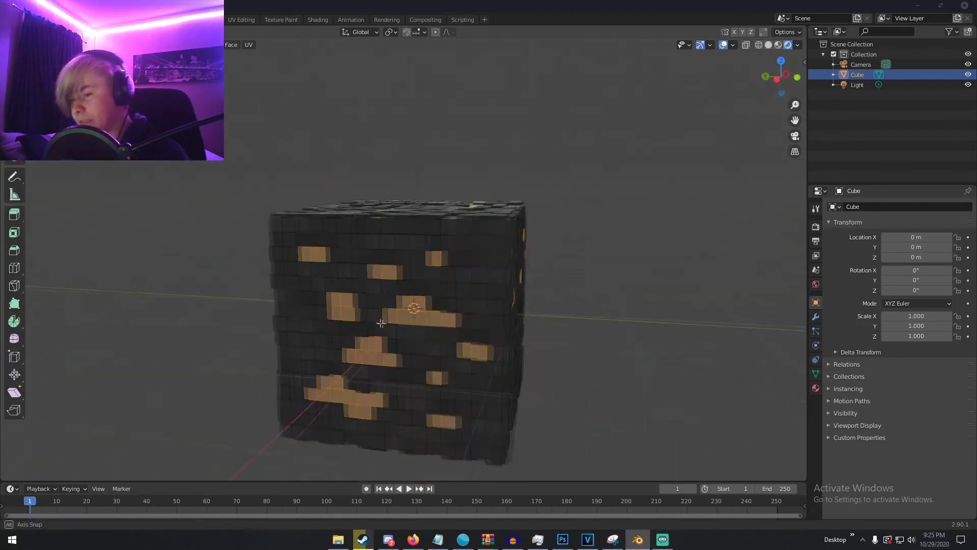
scroll(432, 313, "down", 3)
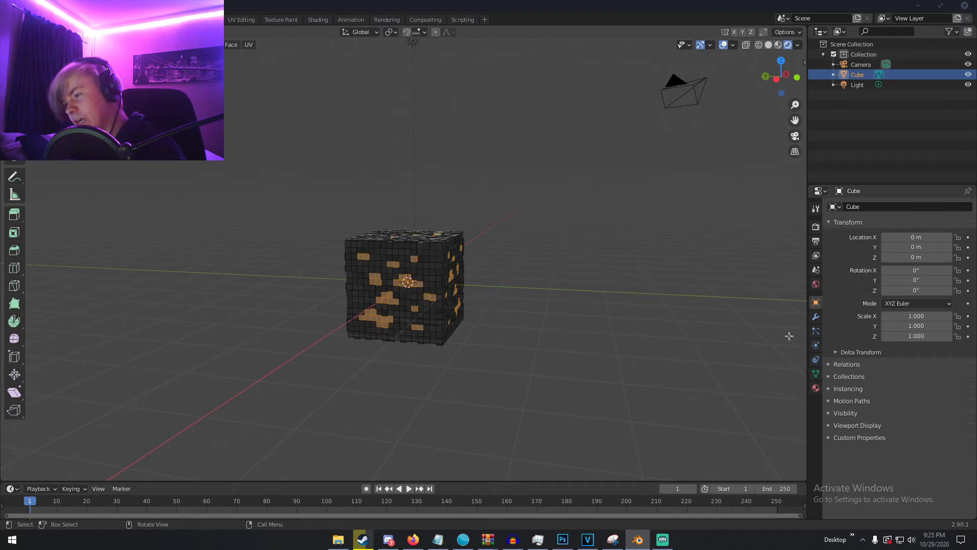
- Create a second material on the cube, place it above Material.001, and assign it to the selected diamond faces
left_click(816, 389)
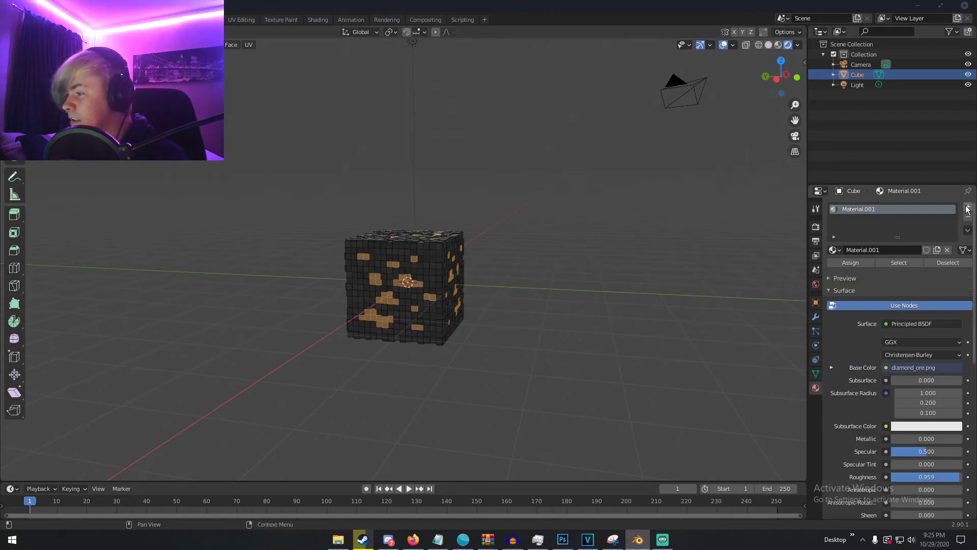
left_click(968, 207)
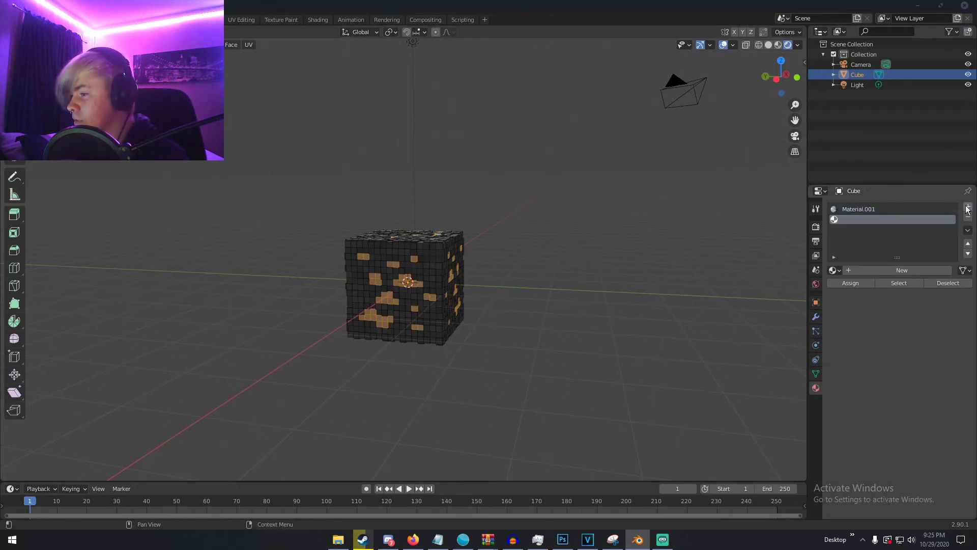
left_click(896, 274)
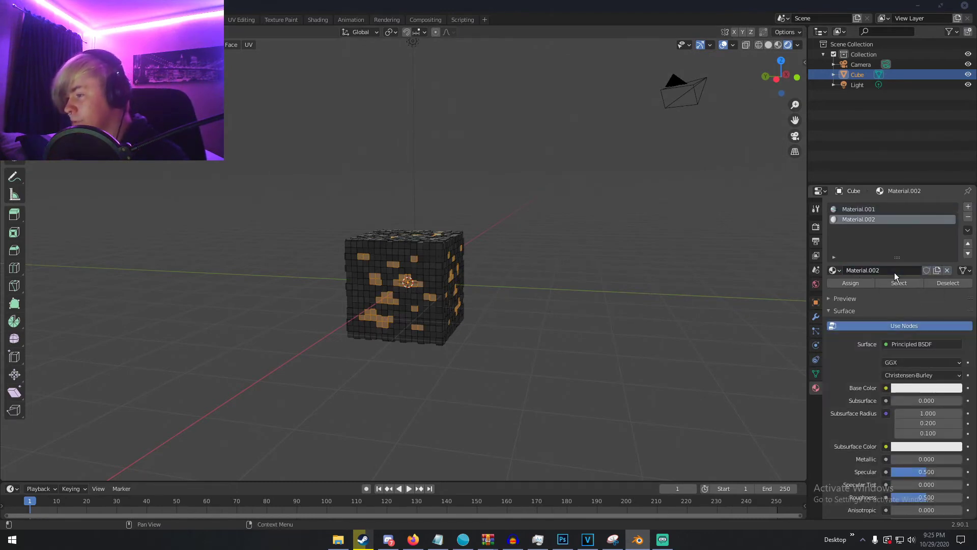
left_click(969, 244)
left_click(847, 283)
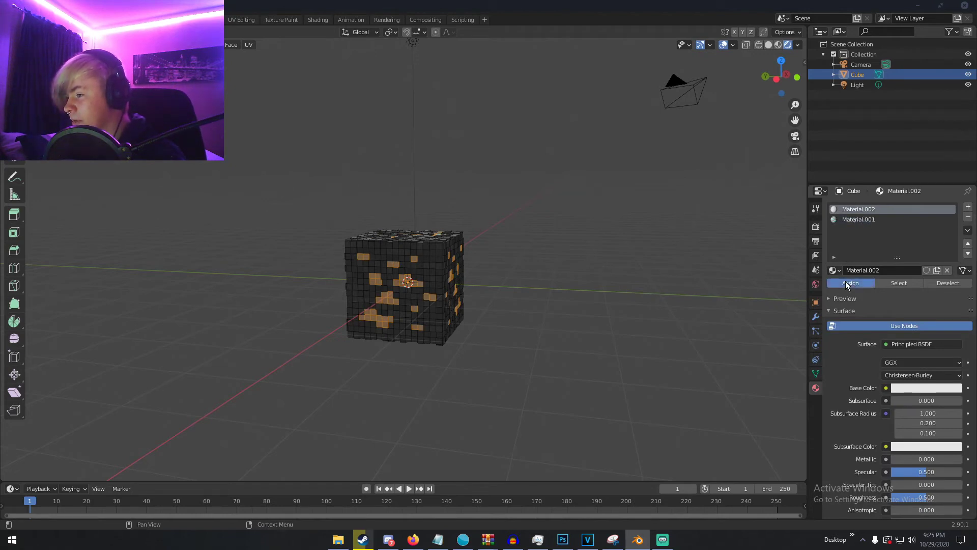
- Inspect the diamond faces carrying the new material up close and around the cube
middle_click_drag(577, 323, 693, 332)
scroll(592, 344, "up", 5)
scroll(634, 343, "up", 5)
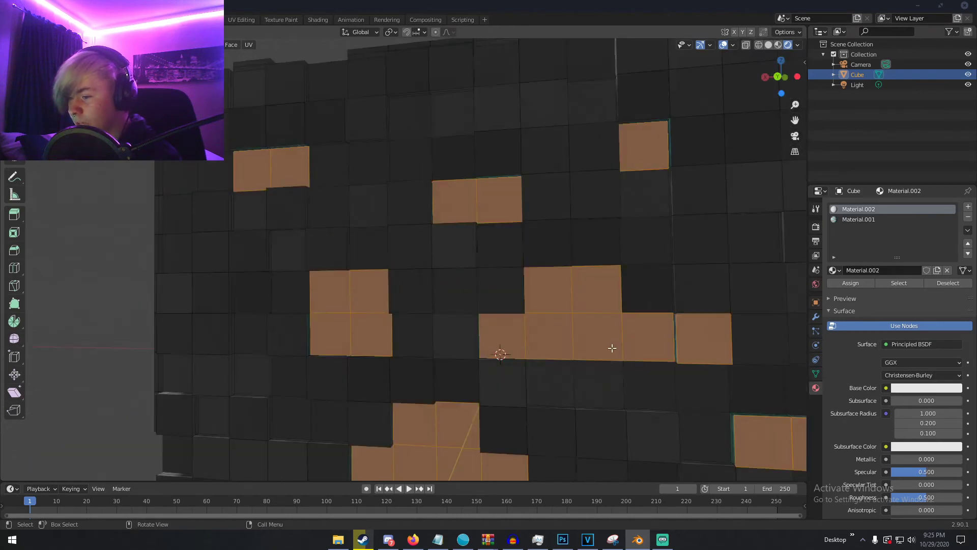
scroll(612, 348, "down", 6)
middle_click_drag(669, 356, 550, 338)
scroll(667, 336, "up", 3)
scroll(692, 321, "down", 4)
scroll(595, 336, "down", 4)
scroll(549, 337, "up", 3)
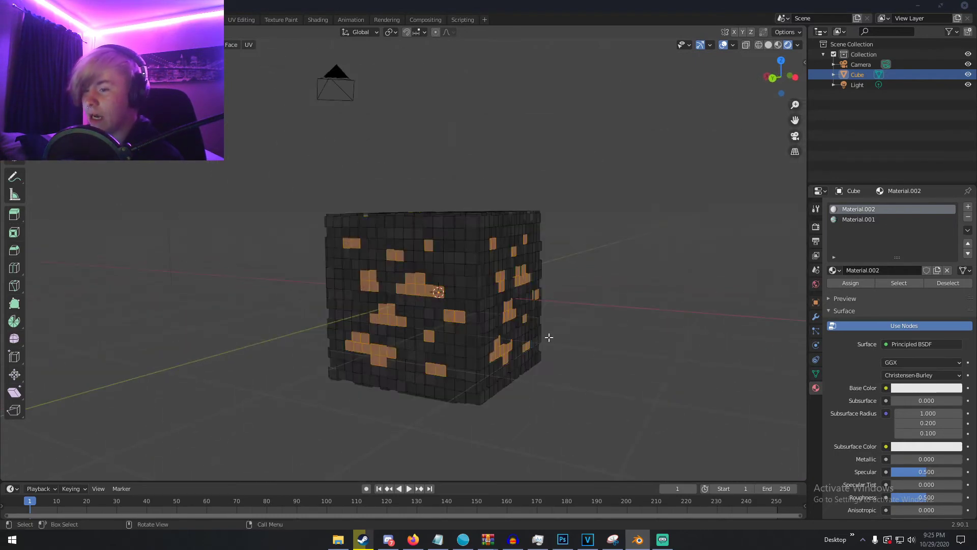
- Change Material.002's surface shader to Emission with a light cyan colour and a strength of 5
left_click(900, 344)
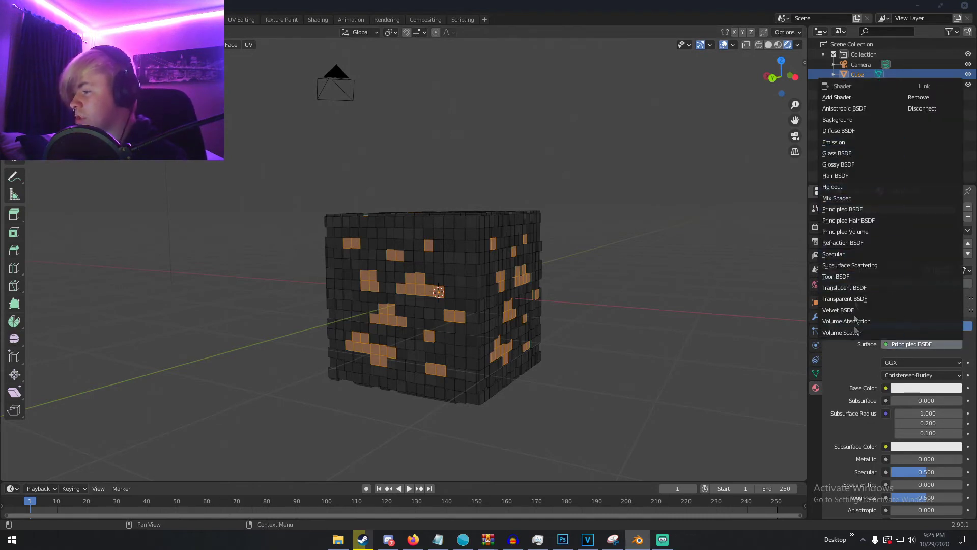
left_click(905, 343)
left_click(905, 343)
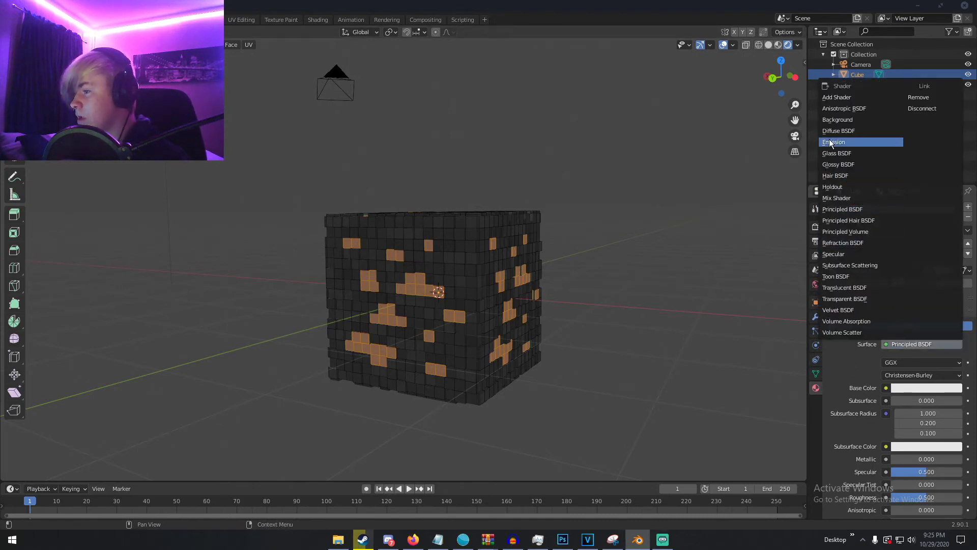
left_click(831, 143)
left_click(908, 362)
left_click(911, 245)
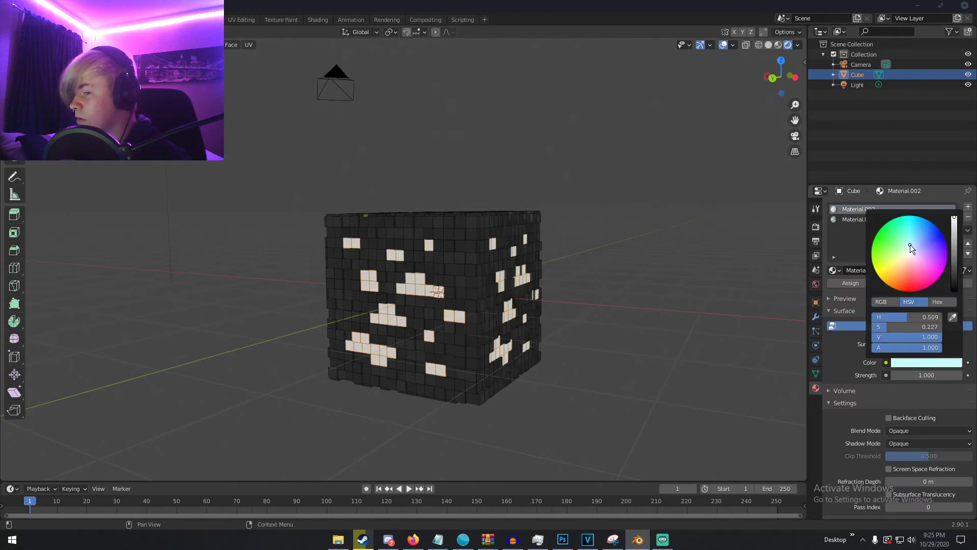
left_click_drag(910, 244, 908, 238)
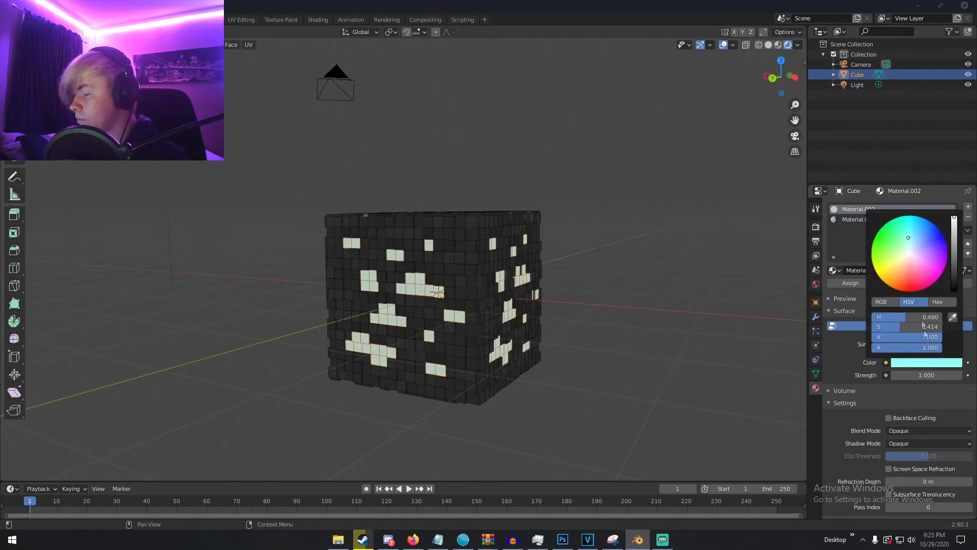
left_click(925, 374)
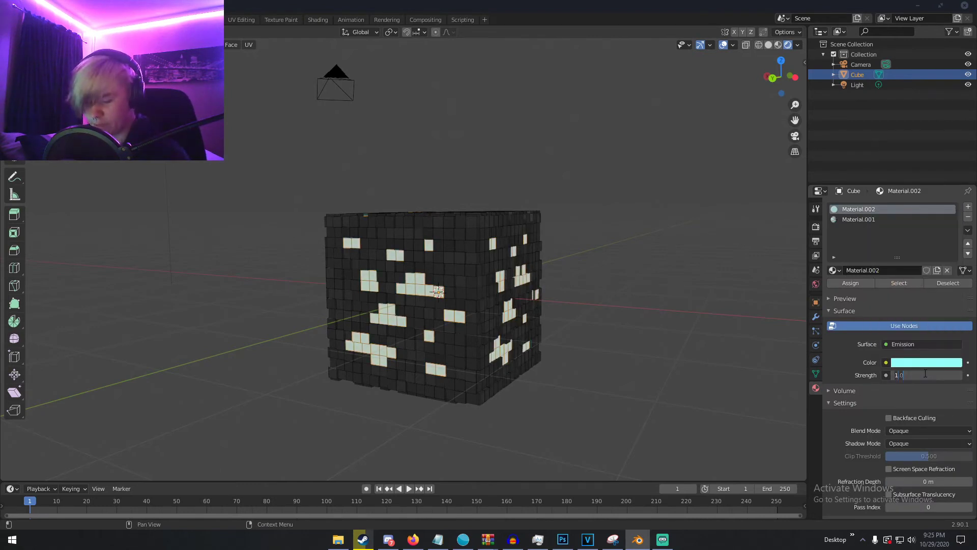
key("Return")
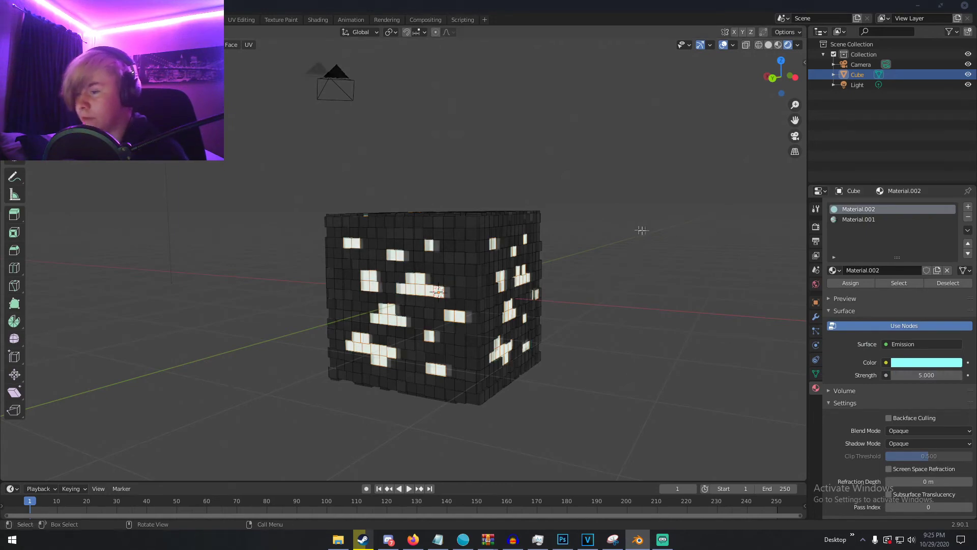
- Return to Object Mode and examine the diamond faces' emission from several sides of the block
middle_click_drag(639, 229, 749, 233)
key("Tab")
middle_click_drag(616, 230, 720, 328)
scroll(678, 336, "down", 5)
scroll(593, 319, "up", 4)
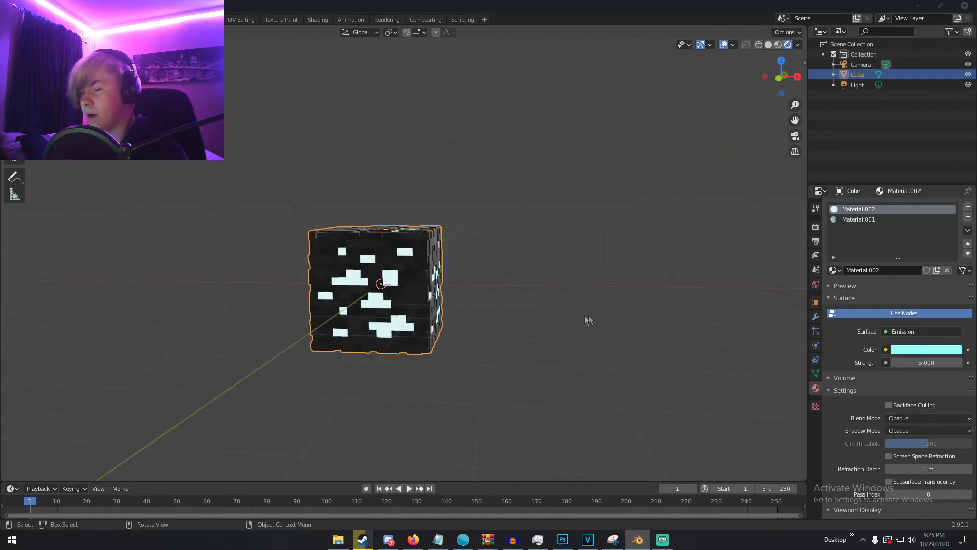
scroll(663, 337, "down", 3)
middle_click_drag(545, 325, 595, 323)
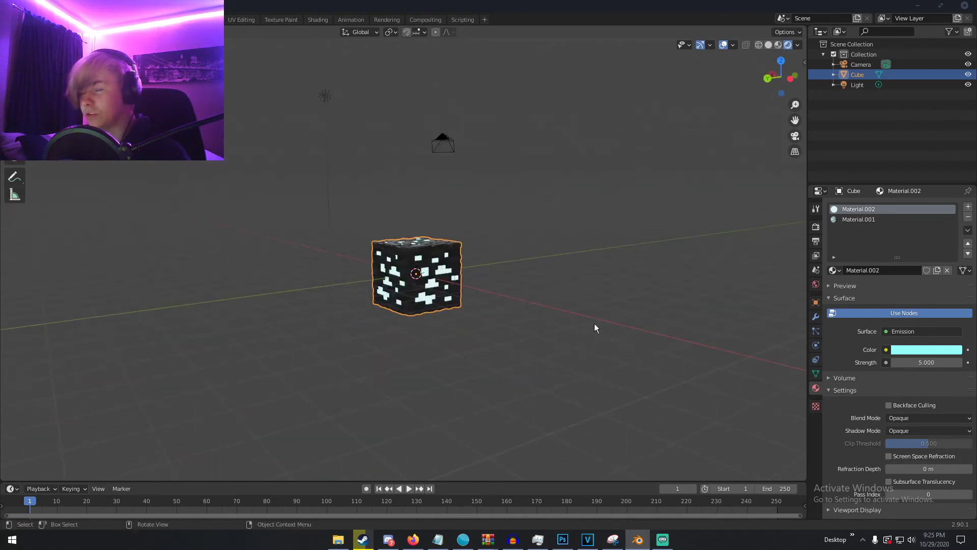
- Set the render engine to Cycles with GPU Compute as the device and check the block in the rendered preview
left_click(816, 226)
left_click(929, 207)
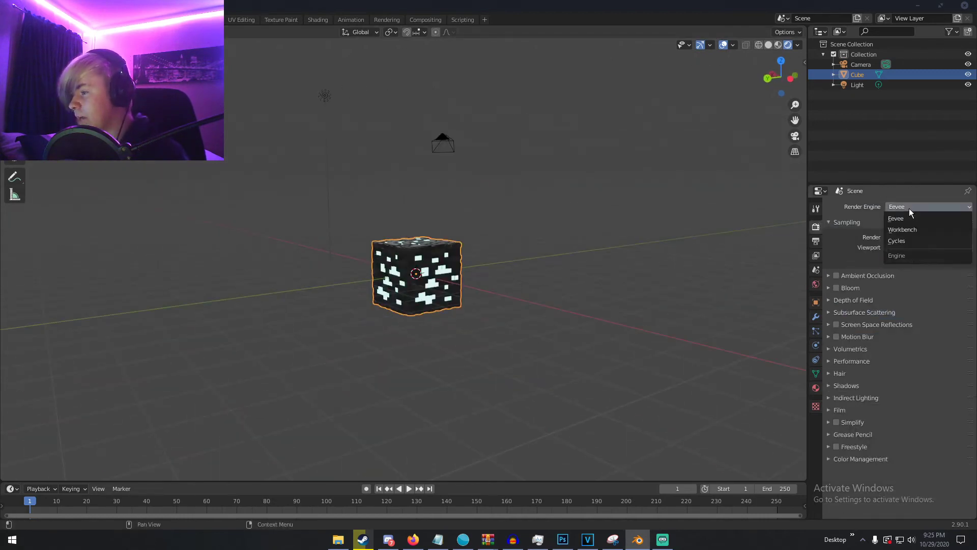
left_click(909, 239)
left_click(919, 233)
left_click(917, 245)
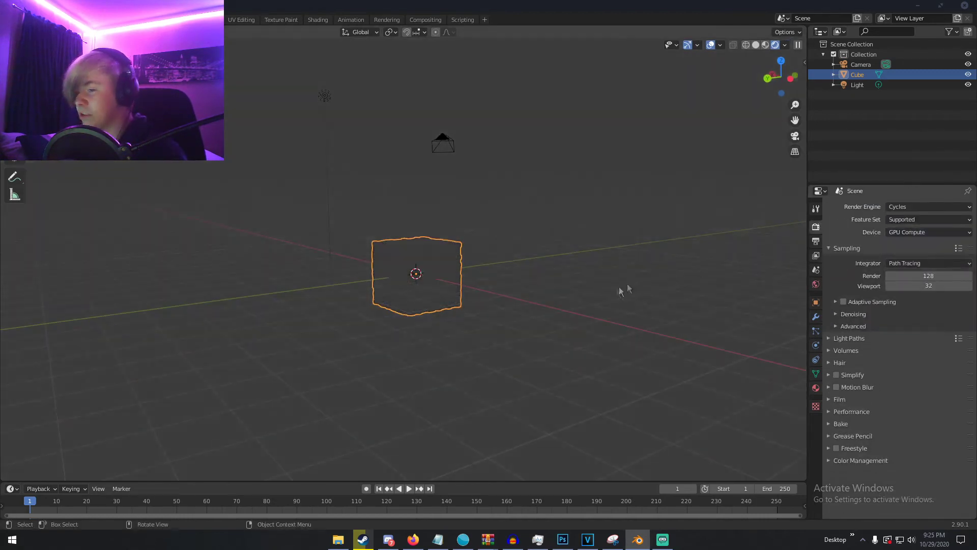
scroll(614, 292, "up", 3)
middle_click_drag(614, 293, 538, 308)
scroll(539, 308, "down", 5)
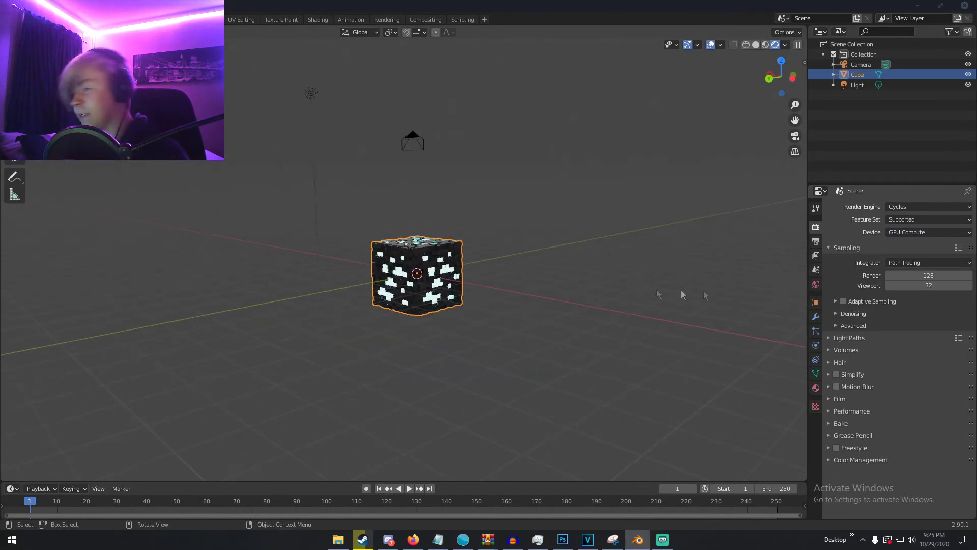
- Switch the viewport to solid shading and set the world background colour to black
key("z")
left_click(816, 284)
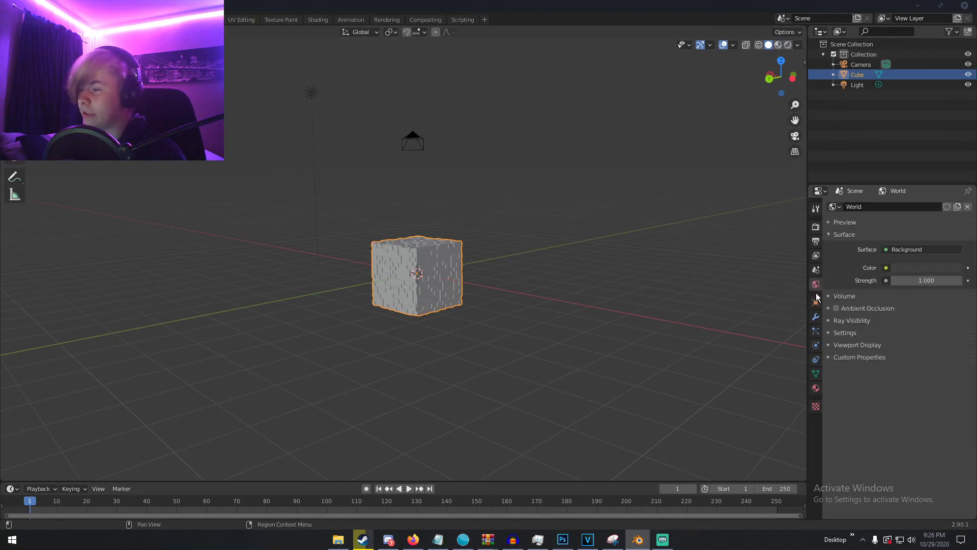
left_click(910, 270)
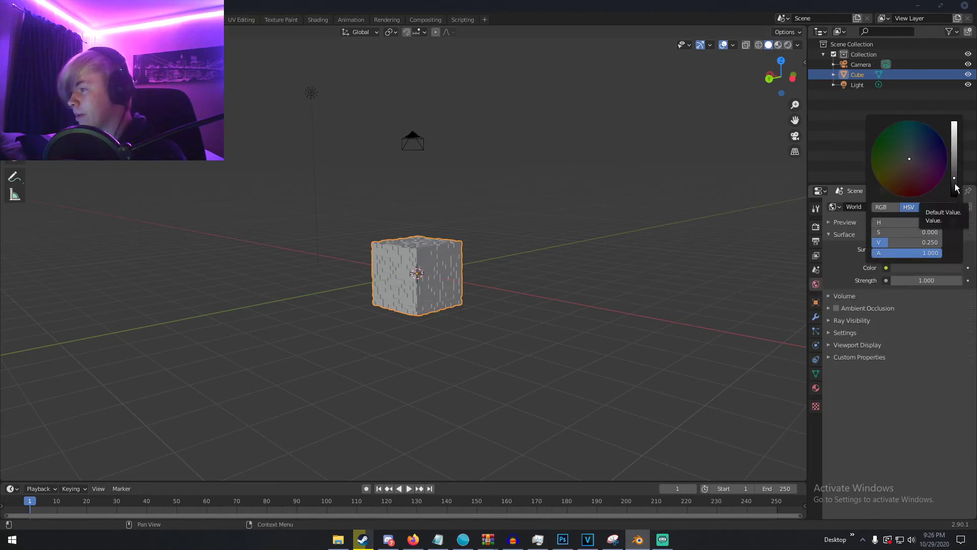
left_click_drag(955, 196, 956, 203)
- Delete the default light from the scene
scroll(355, 181, "down", 4)
left_click(355, 181)
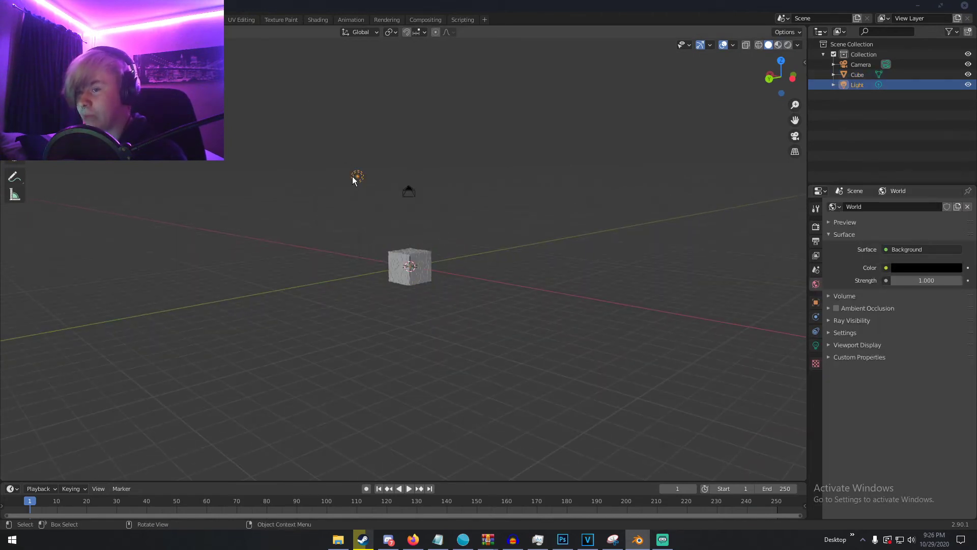
key("Delete")
- Add a mesh plane and move it down along Z to the underside of the block
key("shift+a")
mouse_move(427, 244)
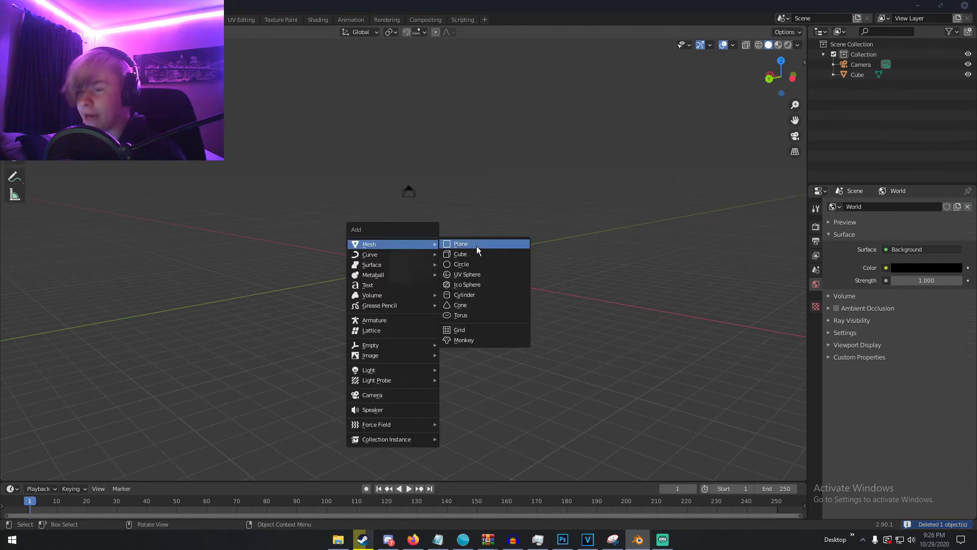
left_click(475, 246)
key("g")
key("z")
left_click(471, 266)
scroll(448, 306, "up", 6)
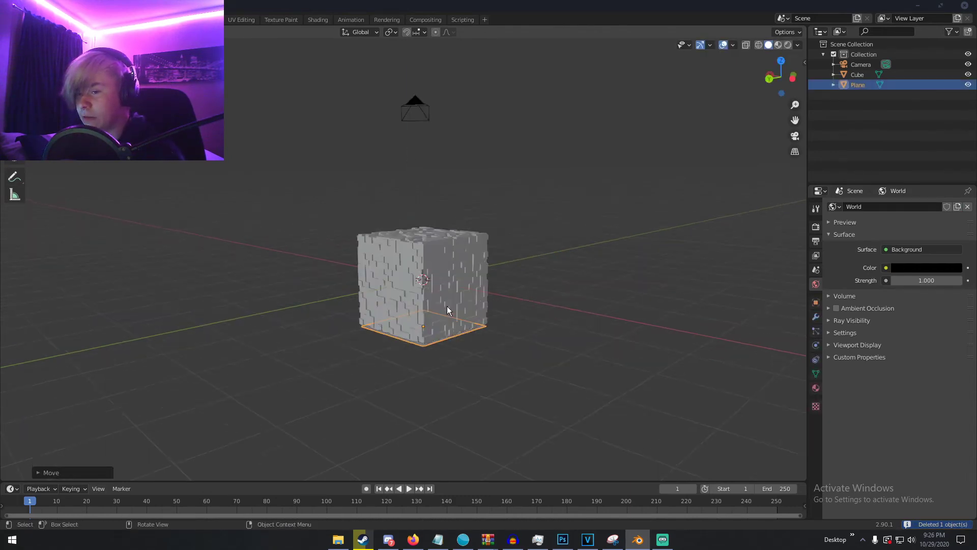
middle_click_drag(447, 306, 462, 289)
- Scale the plane up into a large floor and adjust its height along Z so the block rests on it
key("s")
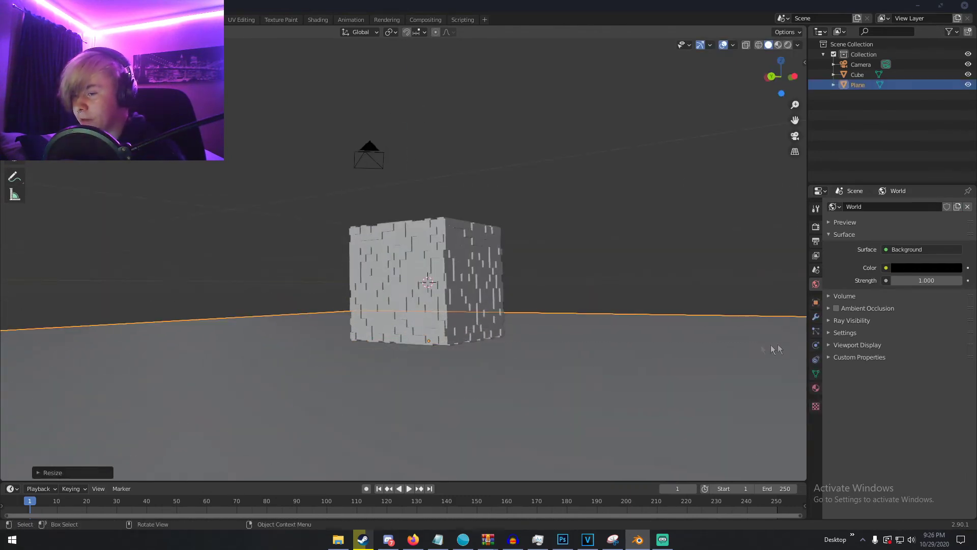
left_click(775, 346)
key("g")
key("z")
left_click(692, 329)
scroll(549, 345, "down", 5)
middle_click_drag(692, 329, 548, 288)
key("s")
key("s")
left_click(678, 338)
scroll(543, 347, "up", 3)
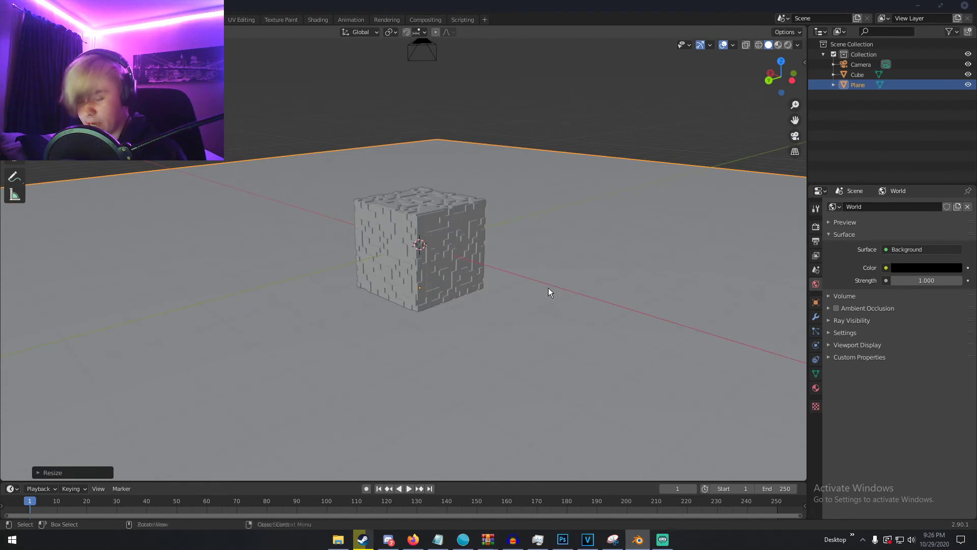
- Align the camera to the current view of the block and enlarge the floor plane further
key("ctrl+alt+KP_0")
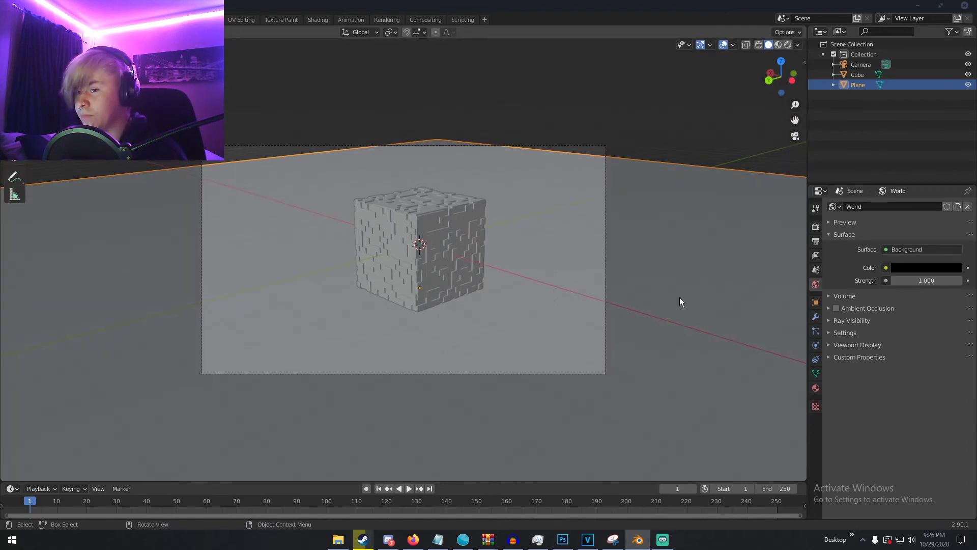
key("s")
left_click(61, 291)
- Create a new material on the floor plane with a near-black base colour and a roughness of 1
left_click(816, 388)
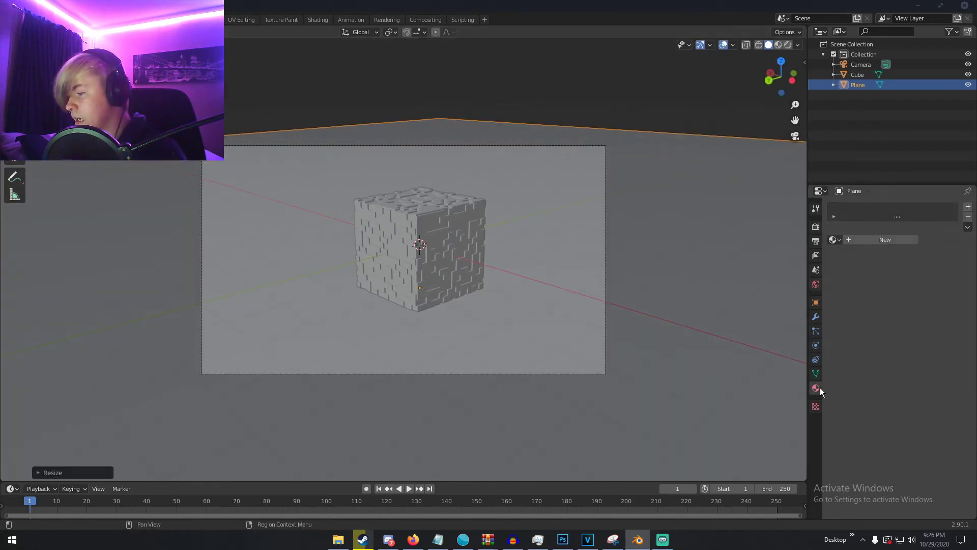
left_click(887, 238)
left_click(920, 326)
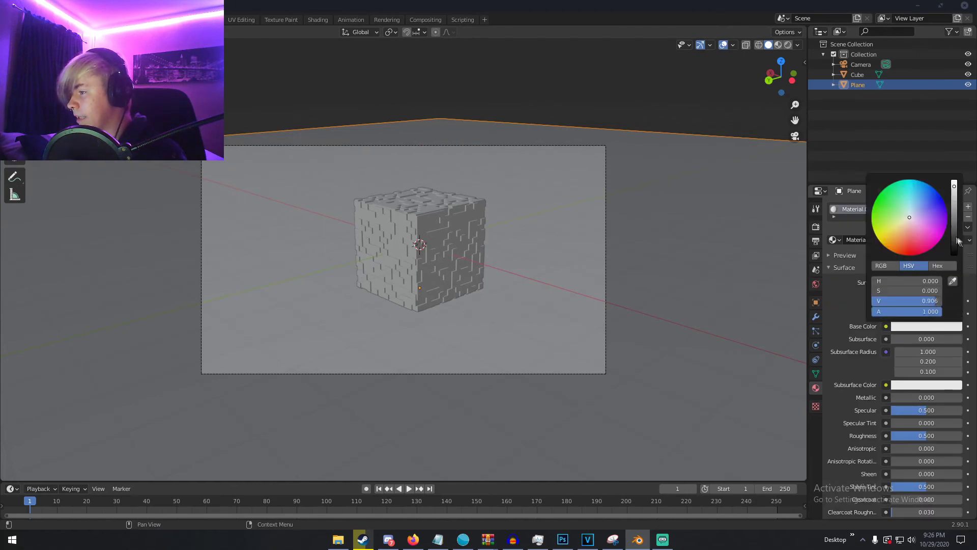
left_click_drag(955, 195, 955, 241)
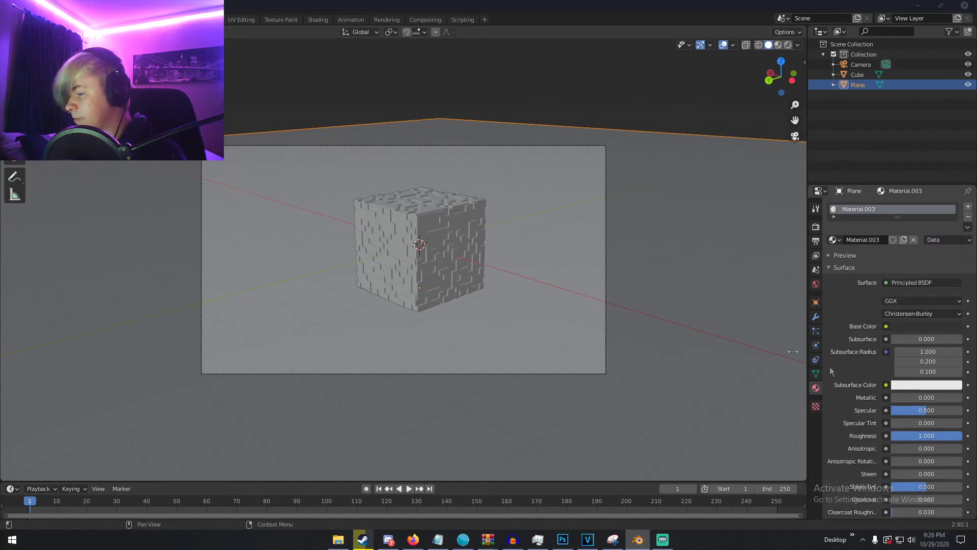
- Preview the block in rendered shading with overlays hidden, and return to solid shading with overlays shown
left_click(788, 44)
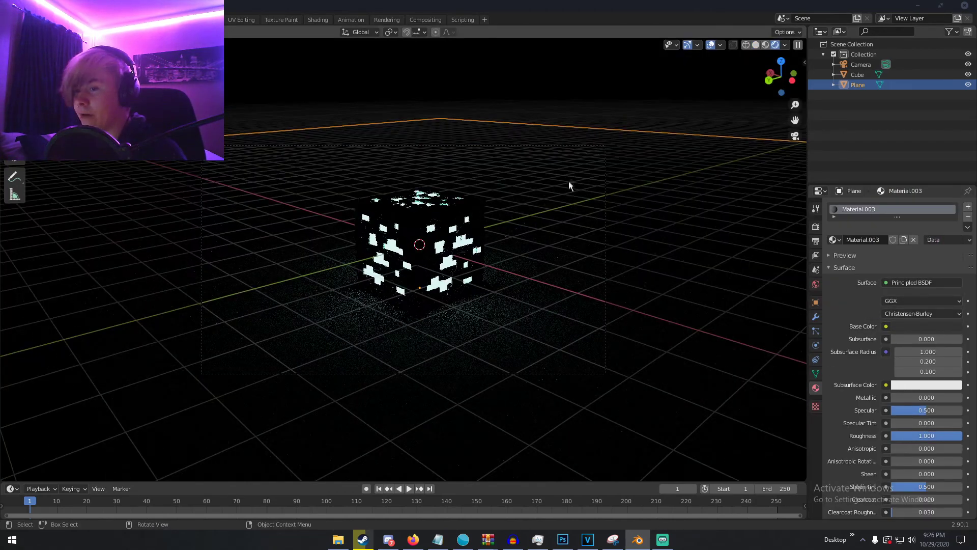
left_click(710, 45)
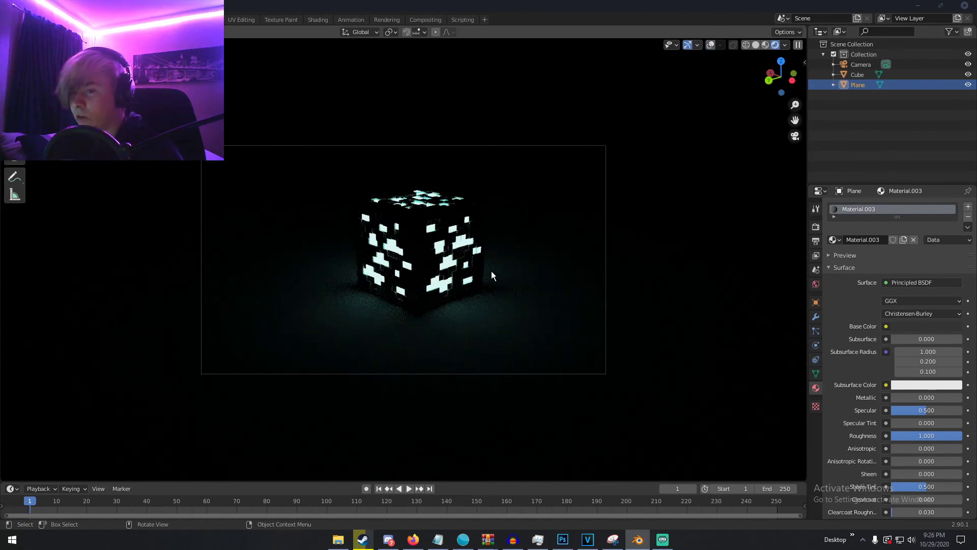
key("z")
left_click(569, 273)
middle_click_drag(582, 277, 457, 273)
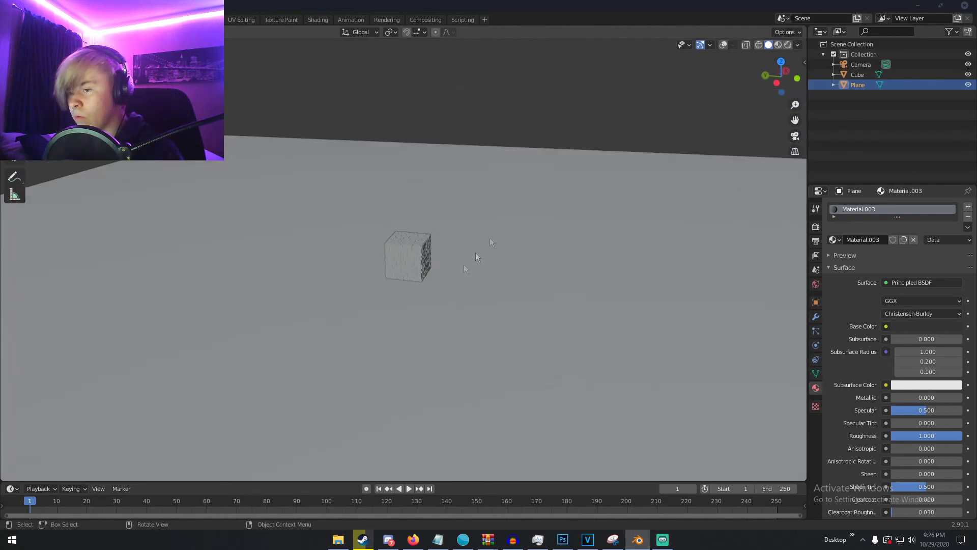
left_click(723, 44)
- Add a mesh cube and scale it up until it encloses the block and the camera
key("shift+a")
mouse_move(502, 212)
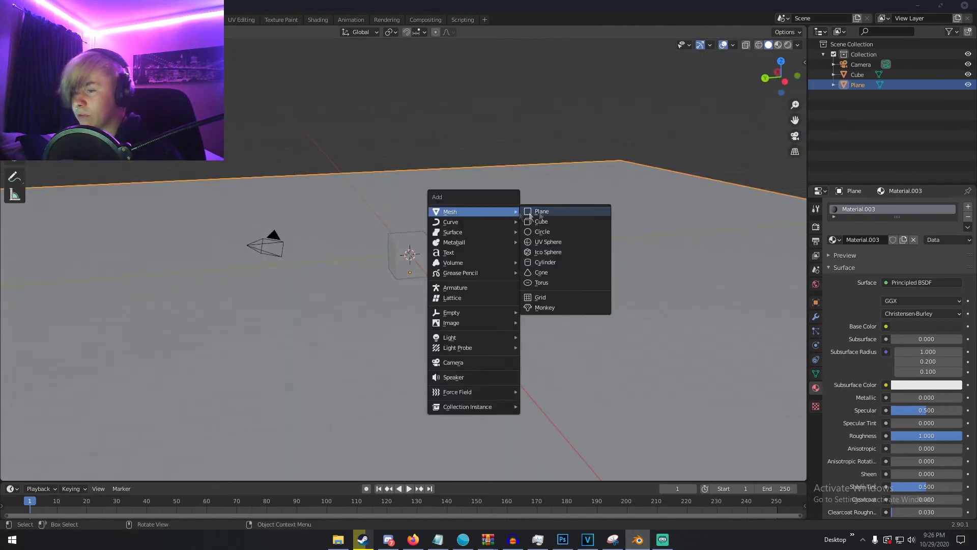
left_click(554, 224)
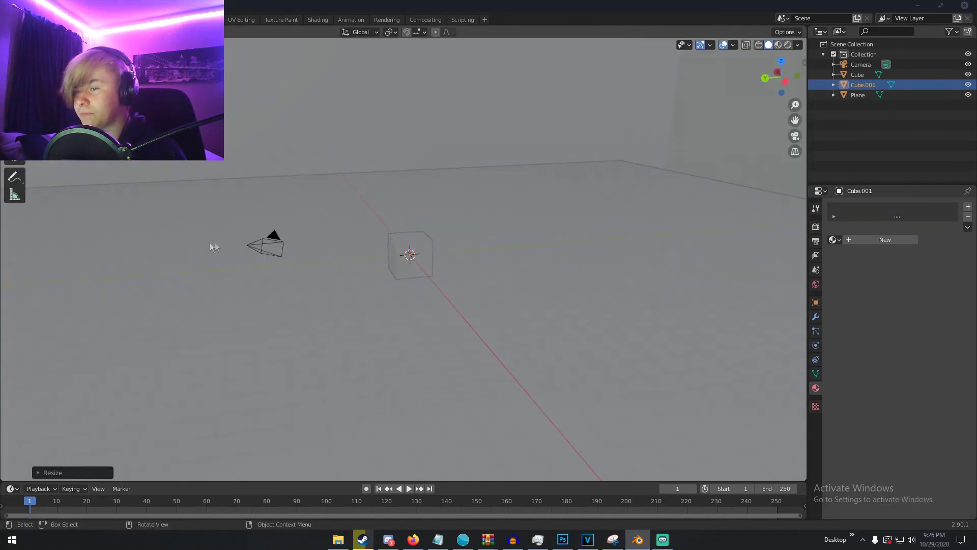
- Create a new material on the enclosing cube and disconnect its surface shader
left_click(888, 239)
left_click(936, 285)
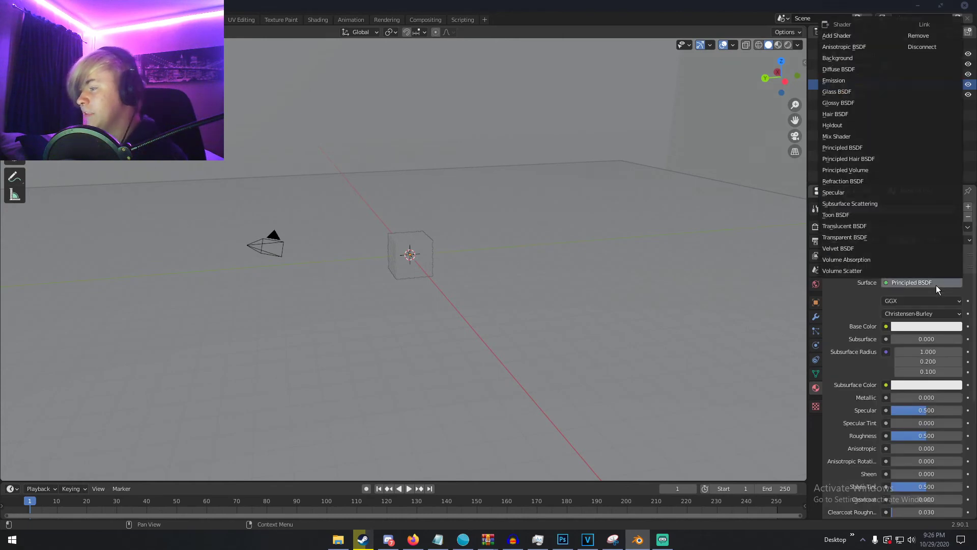
left_click(921, 49)
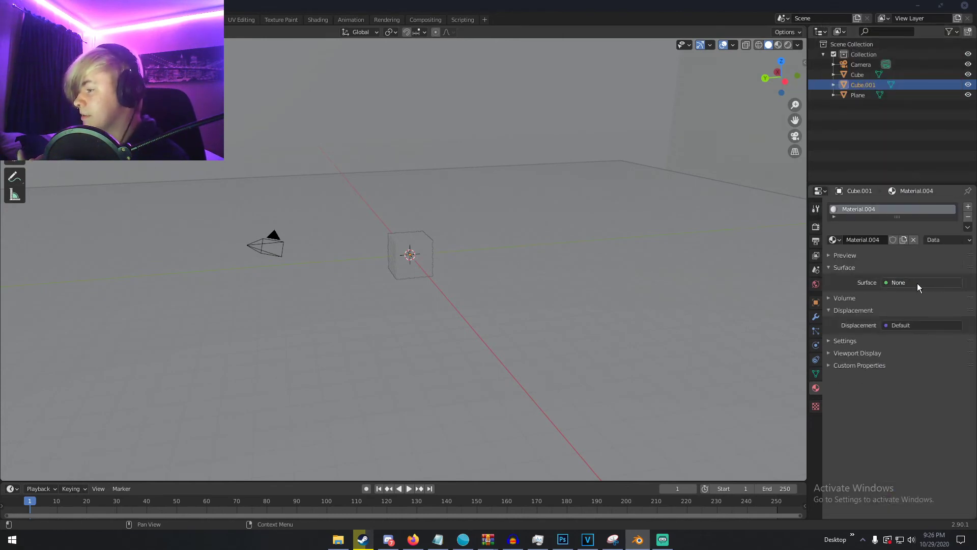
left_click(841, 268)
left_click(841, 267)
- Set the enclosing cube's volume shader to Principled Volume with a density of 0.04
left_click(839, 295)
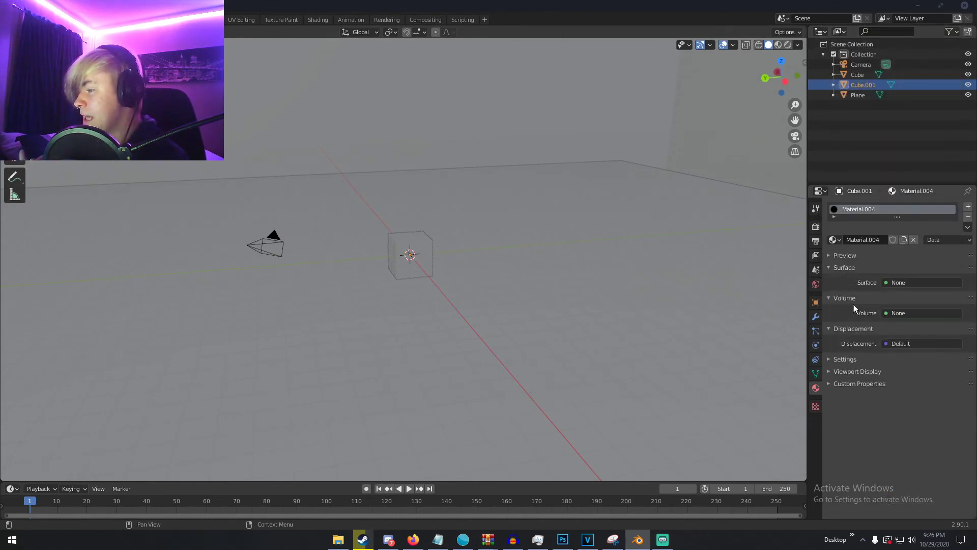
left_click(911, 312)
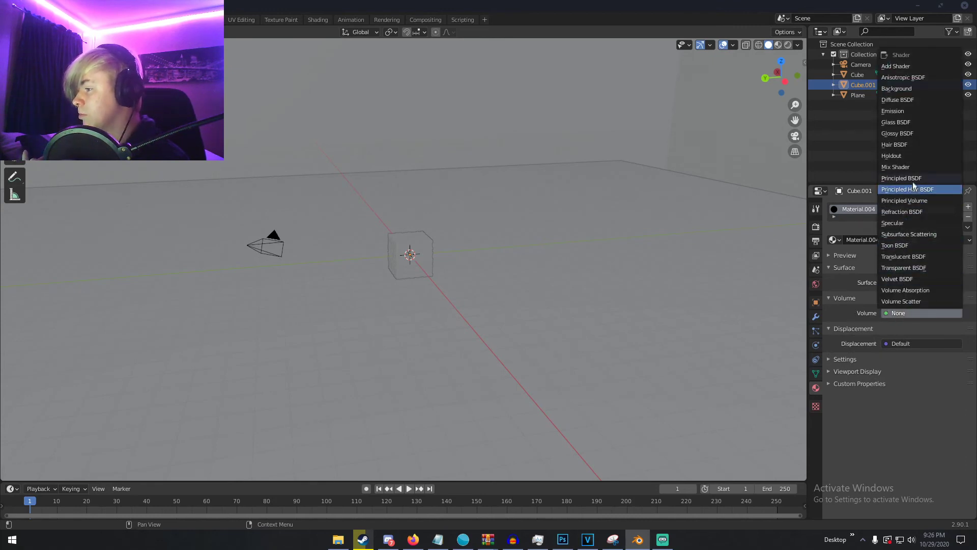
left_click(908, 200)
left_click(923, 356)
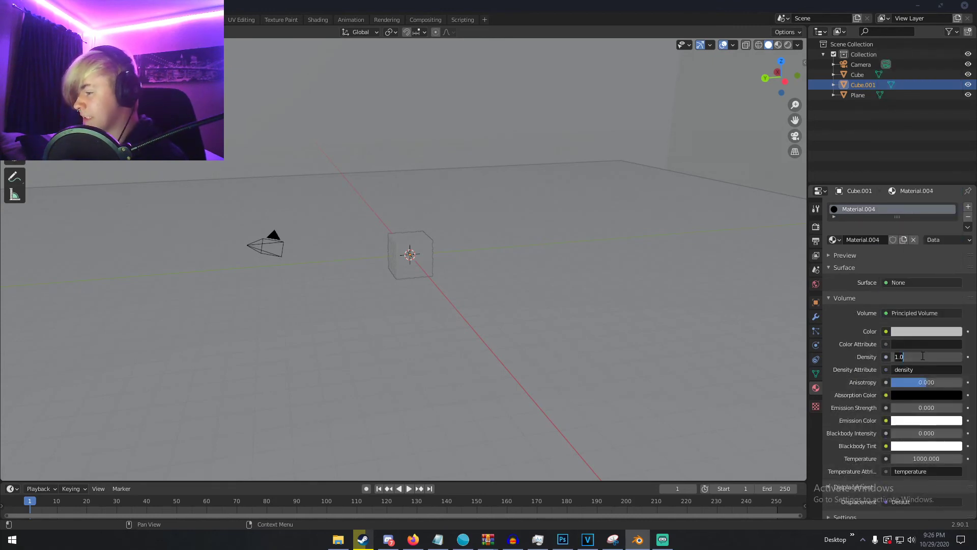
type(".04")
key("Return")
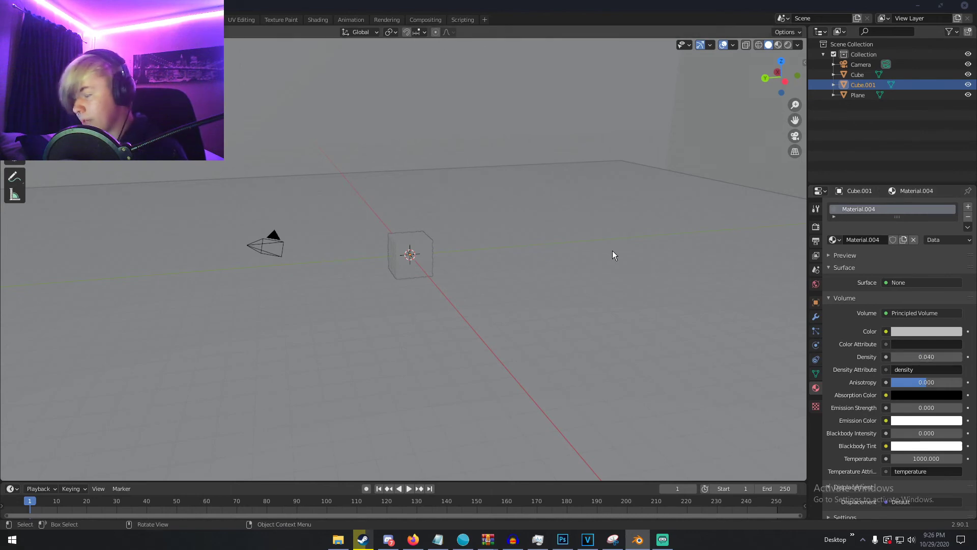
- Preview the volumetric scene through the camera in rendered shading with overlays hidden
key("KP_0")
key("z")
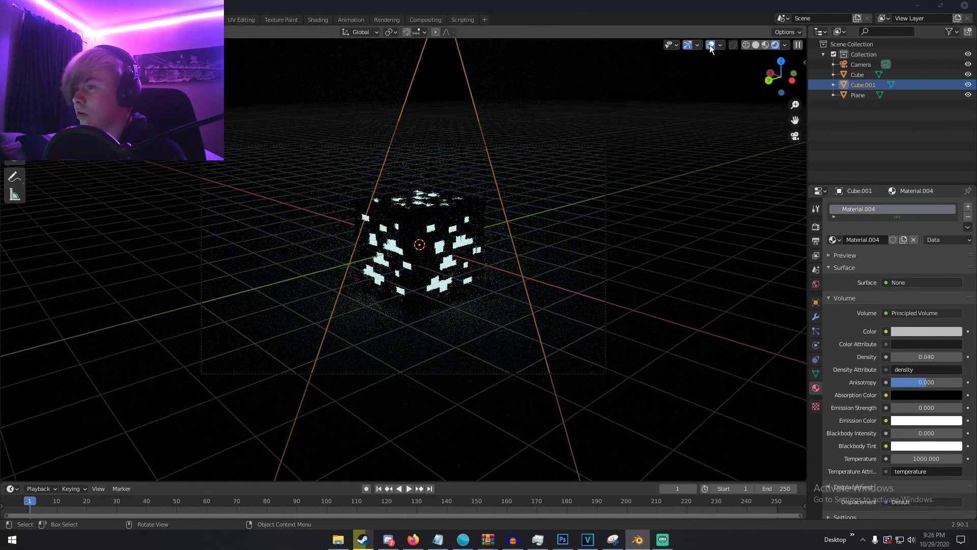
left_click(710, 45)
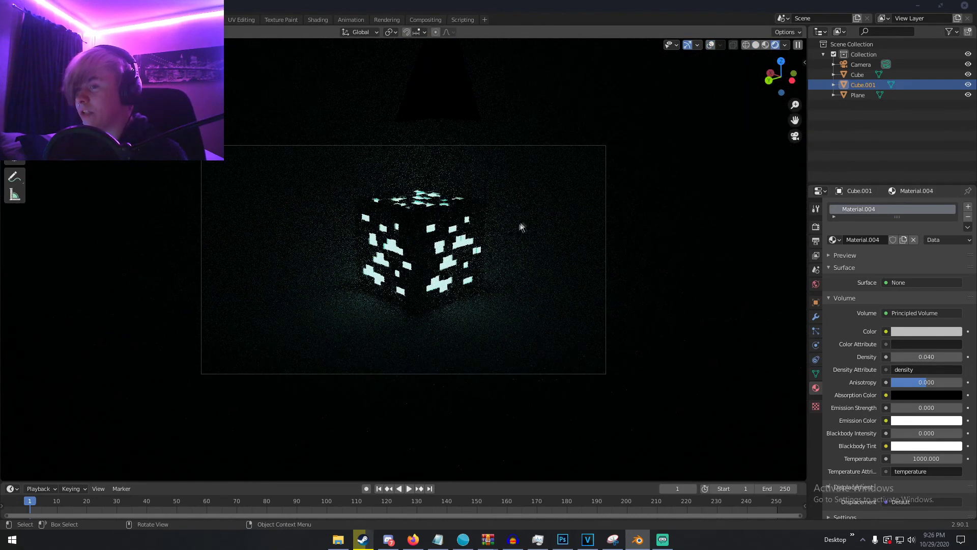
- Return to solid shading in the camera view and set the camera's clip end to 1000 m
key("z")
left_click(597, 222)
key("KP_0")
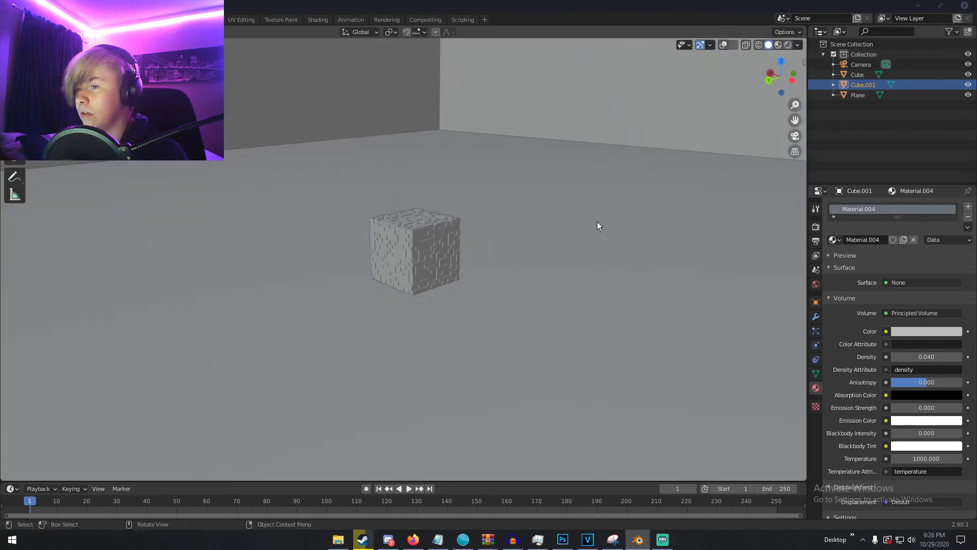
key("KP_0")
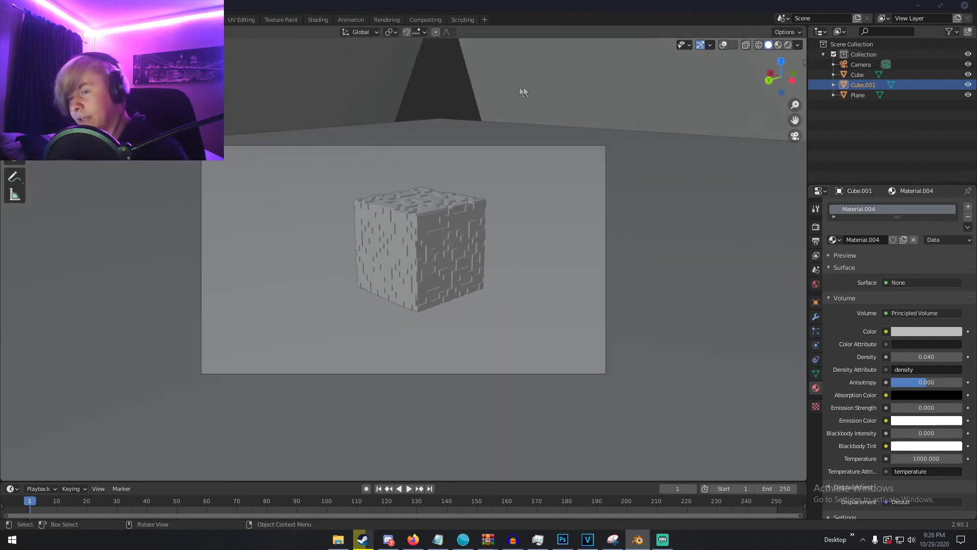
left_click(860, 65)
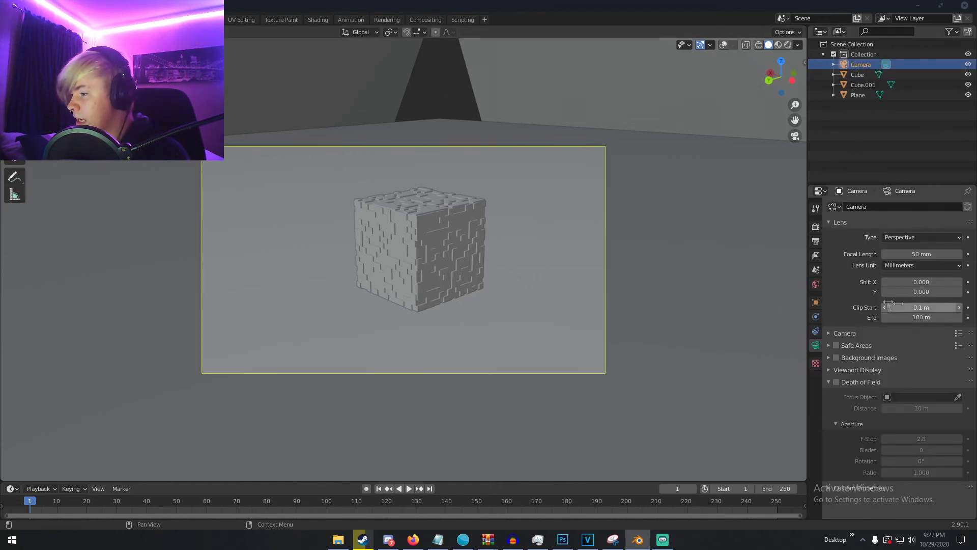
left_click(853, 334)
left_click(854, 335)
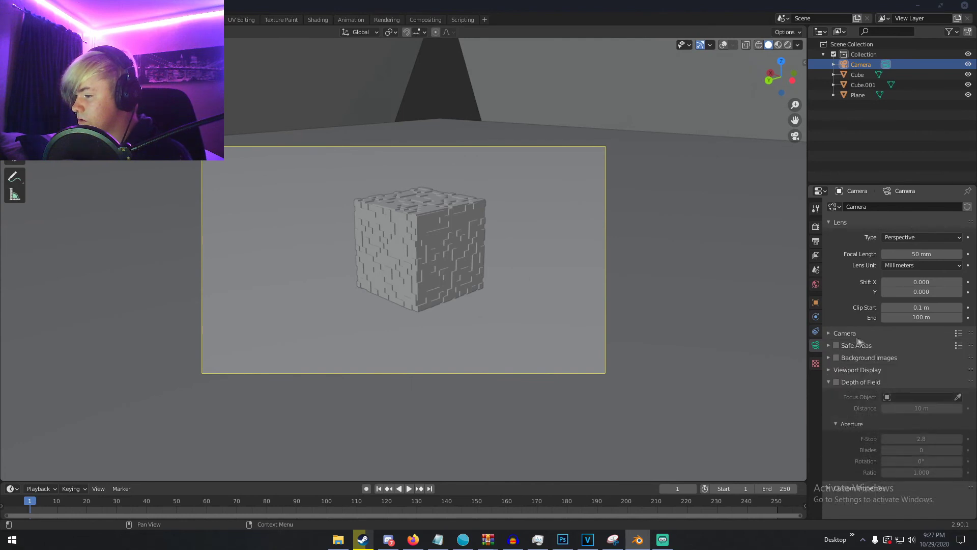
left_click(930, 317)
type("1")
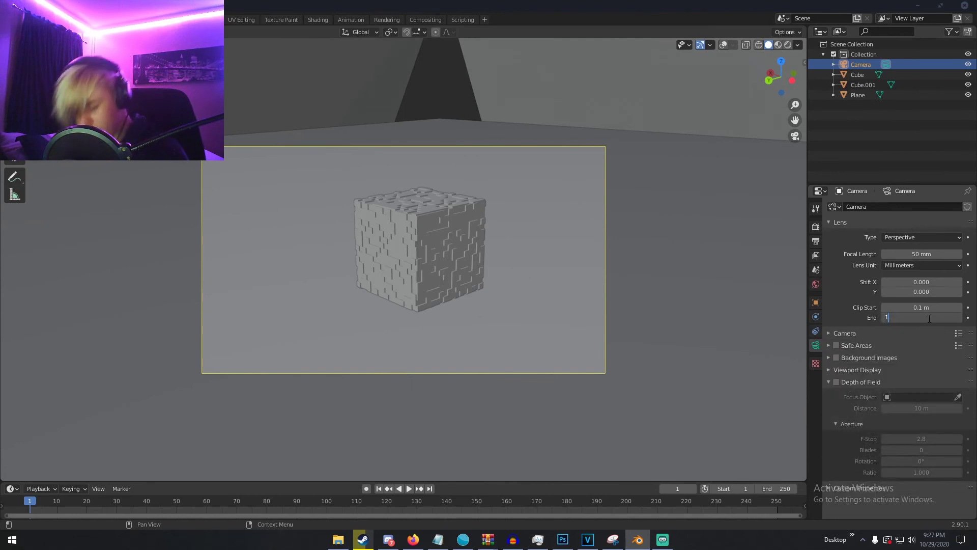
type("000")
key("Return")
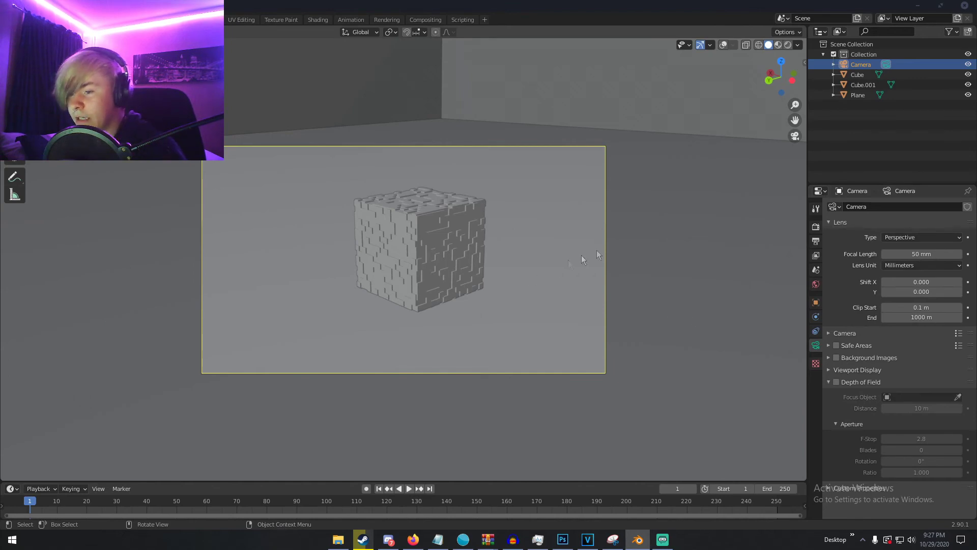
- Reduce the camera's focal length to 41 mm and check the framing in rendered shading
left_click_drag(922, 254, 901, 254)
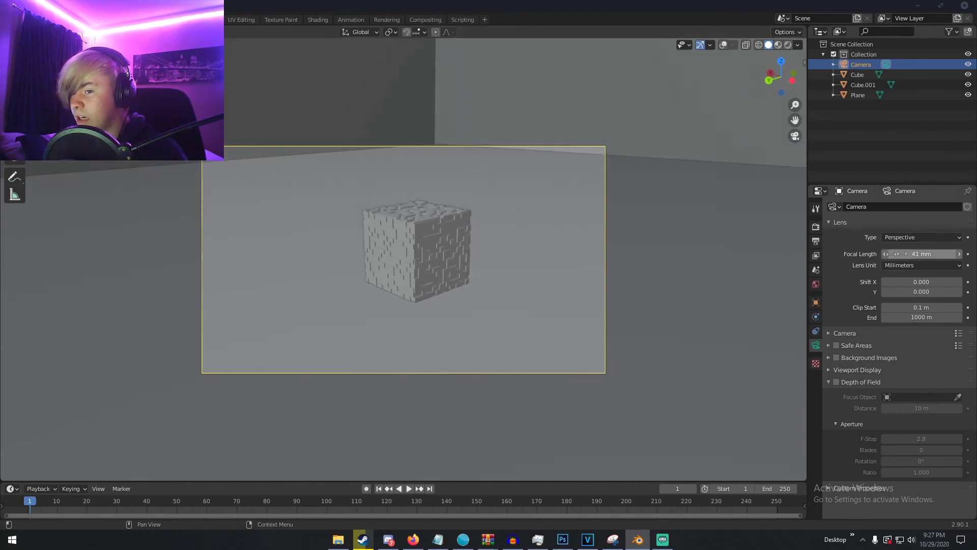
key("z")
left_click(622, 188)
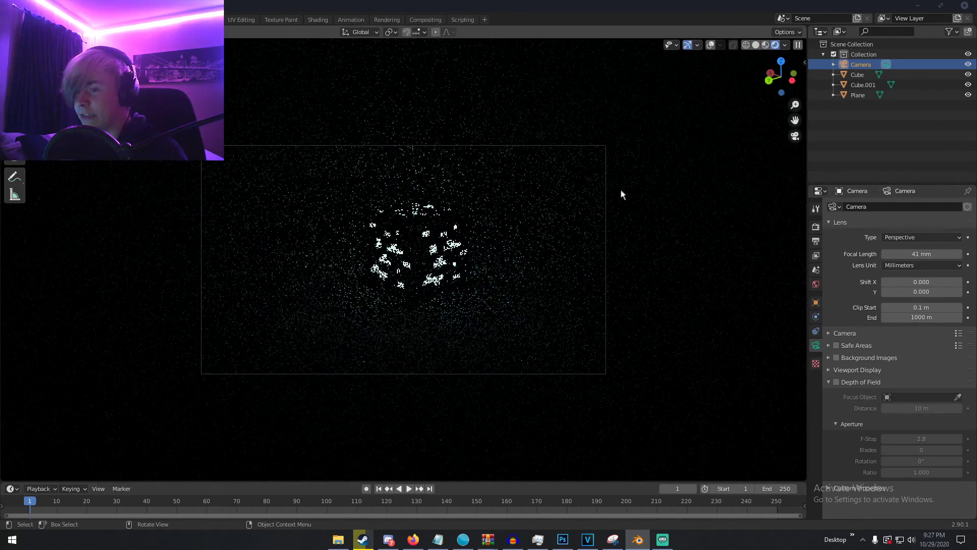
- Add a point light in solid shading with overlays shown and move it above and to the camera's side of the block
key("z")
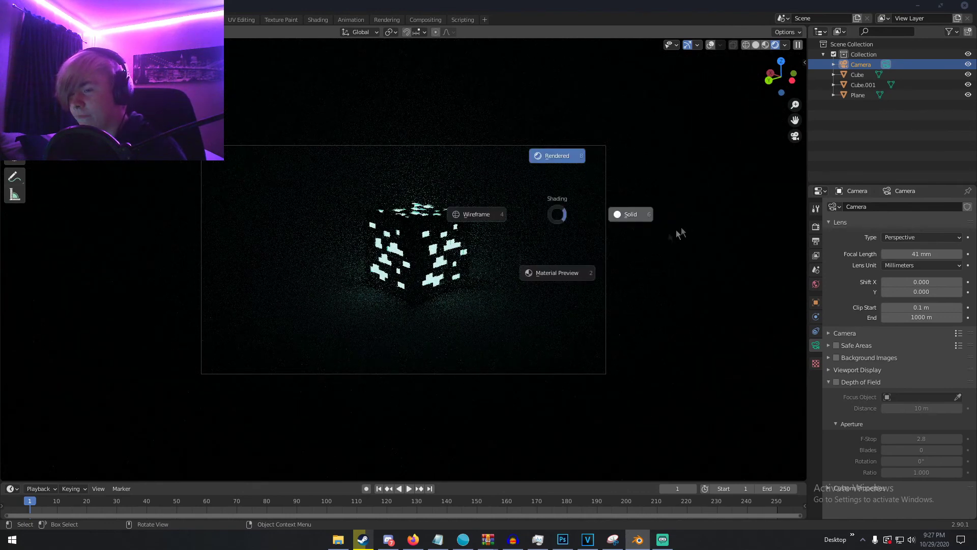
left_click(678, 232)
left_click(723, 45)
key("shift+a")
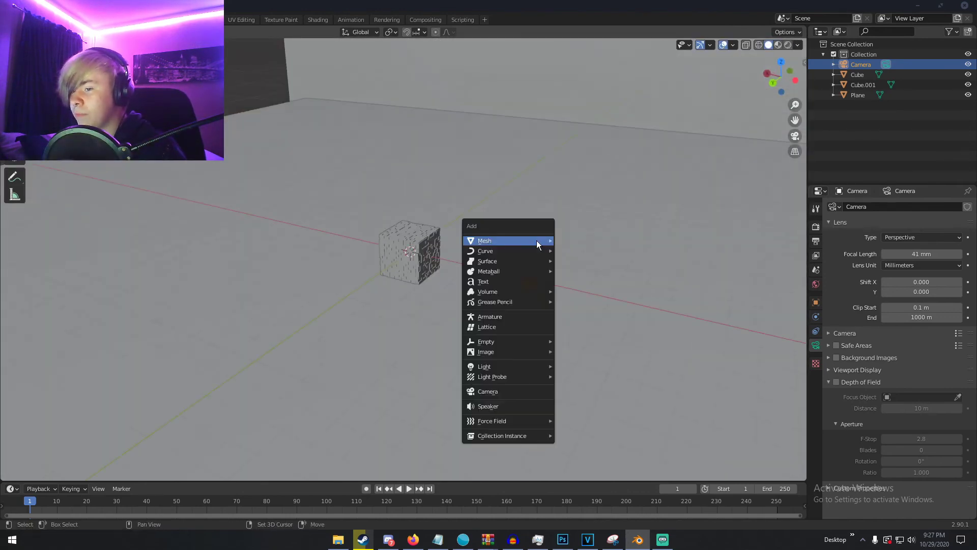
mouse_move(500, 366)
left_click(603, 368)
middle_click_drag(448, 356, 494, 325)
key("g")
left_click(545, 259)
mouse_move(547, 245)
middle_mouse_down()
mouse_move(542, 230)
mouse_move(484, 252)
mouse_move(542, 243)
middle_mouse_up()
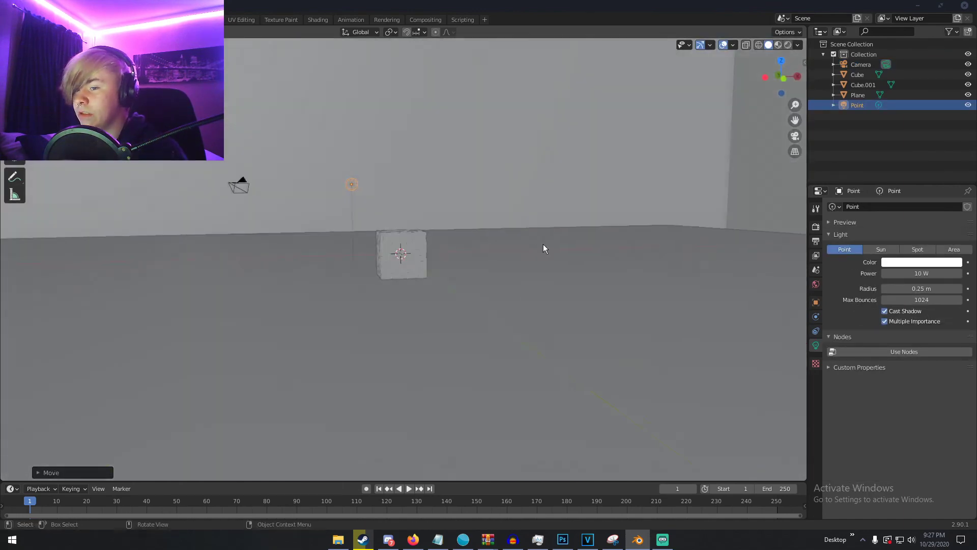
- Colour the point light pale cyan and preview it through the camera in rendered shading with overlays hidden
left_click(926, 261)
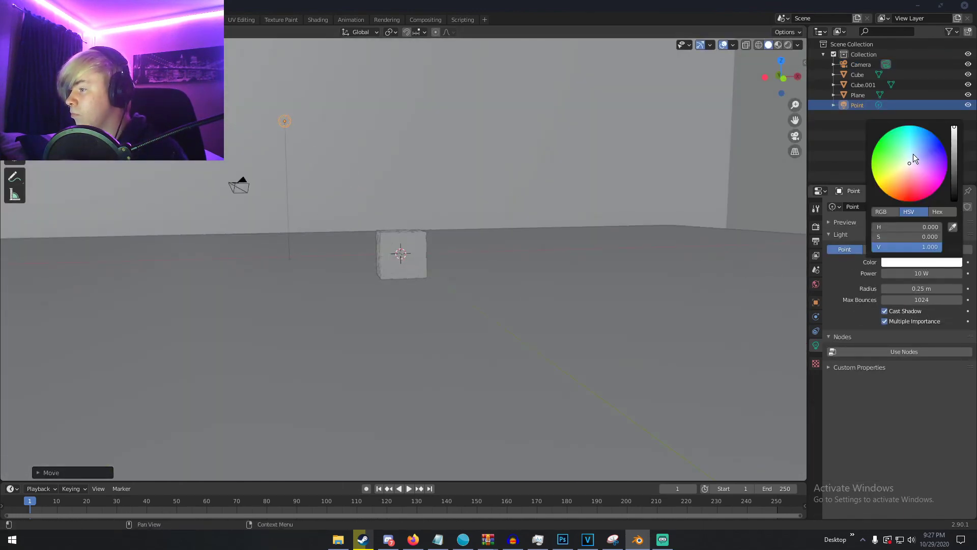
left_click_drag(913, 154, 909, 152)
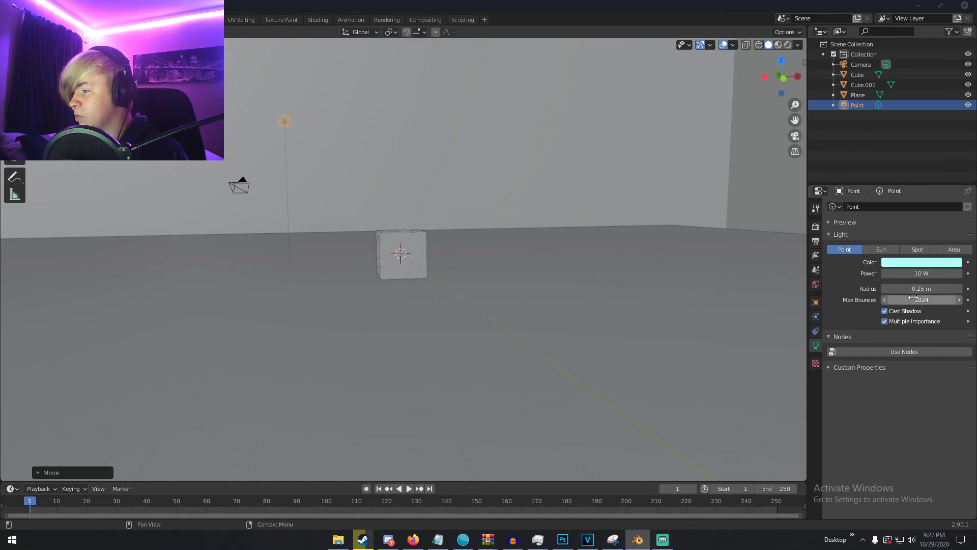
key("z")
left_click(567, 137)
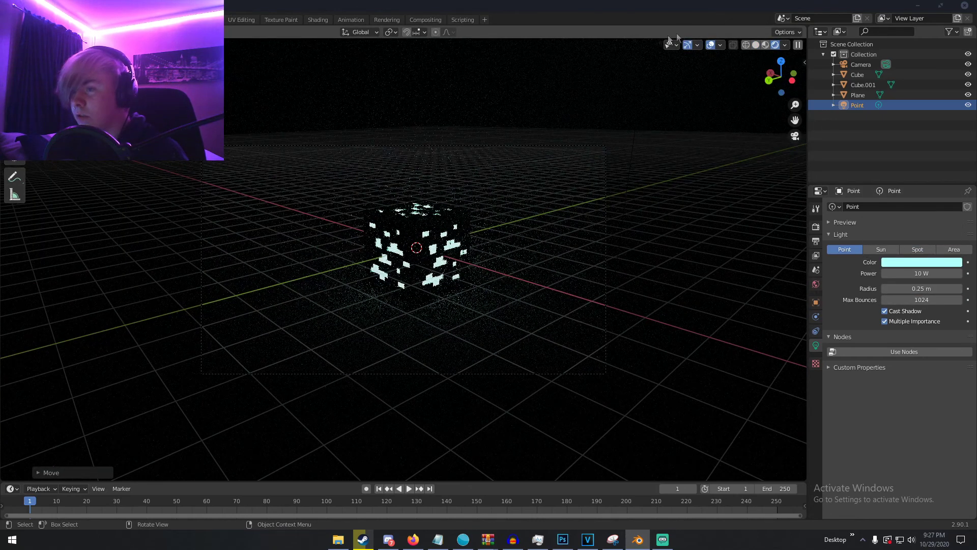
left_click(710, 45)
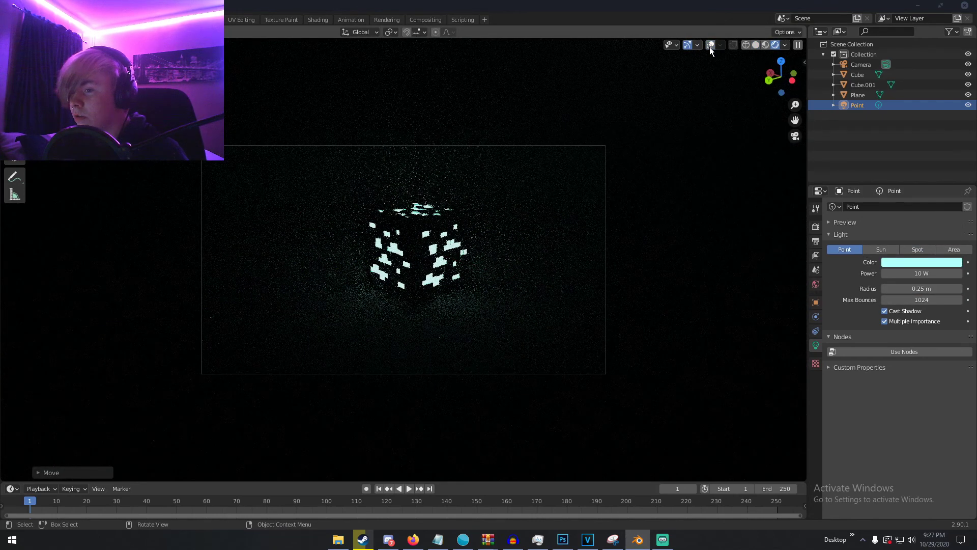
- Try a power of 50 W for the point light, settling on 100 W
left_click(923, 273)
type("50")
key("Return")
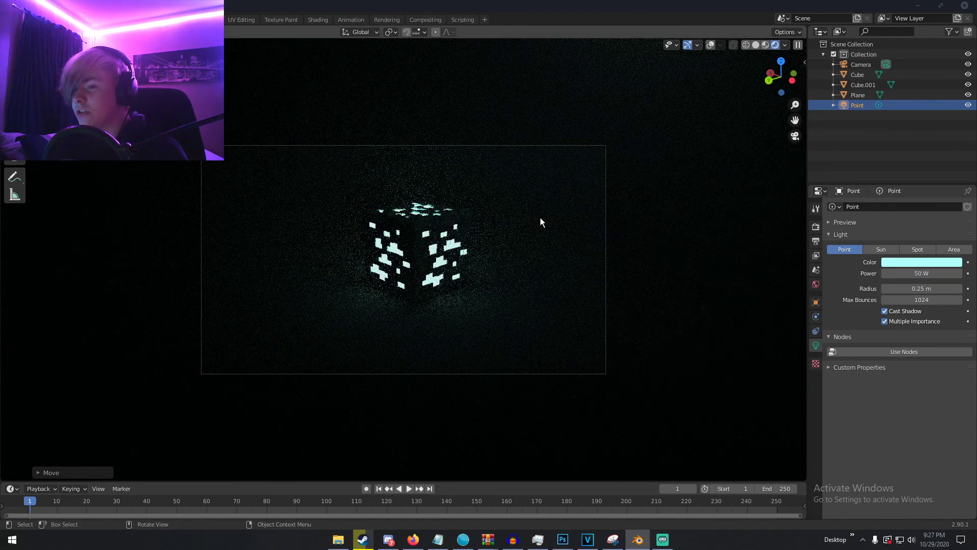
left_click(931, 275)
type("100")
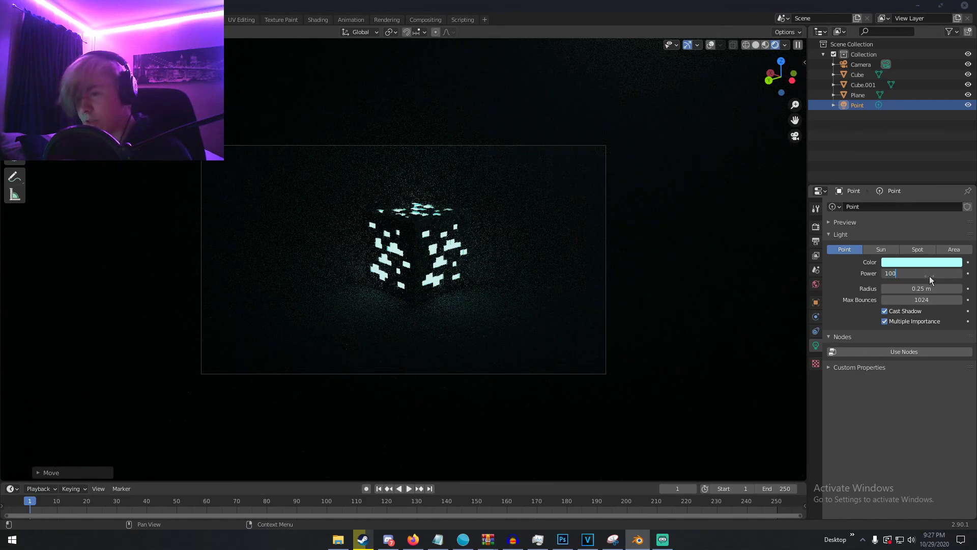
key("Return")
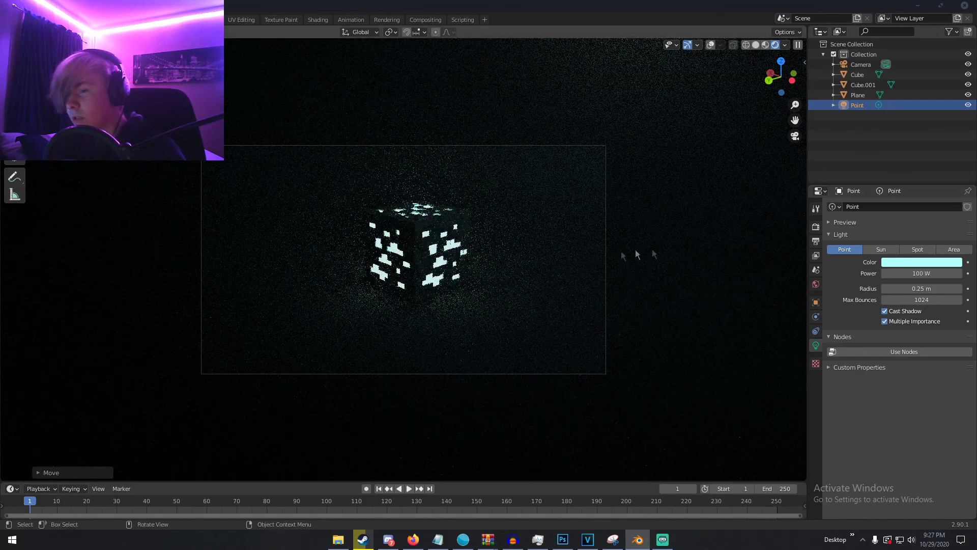